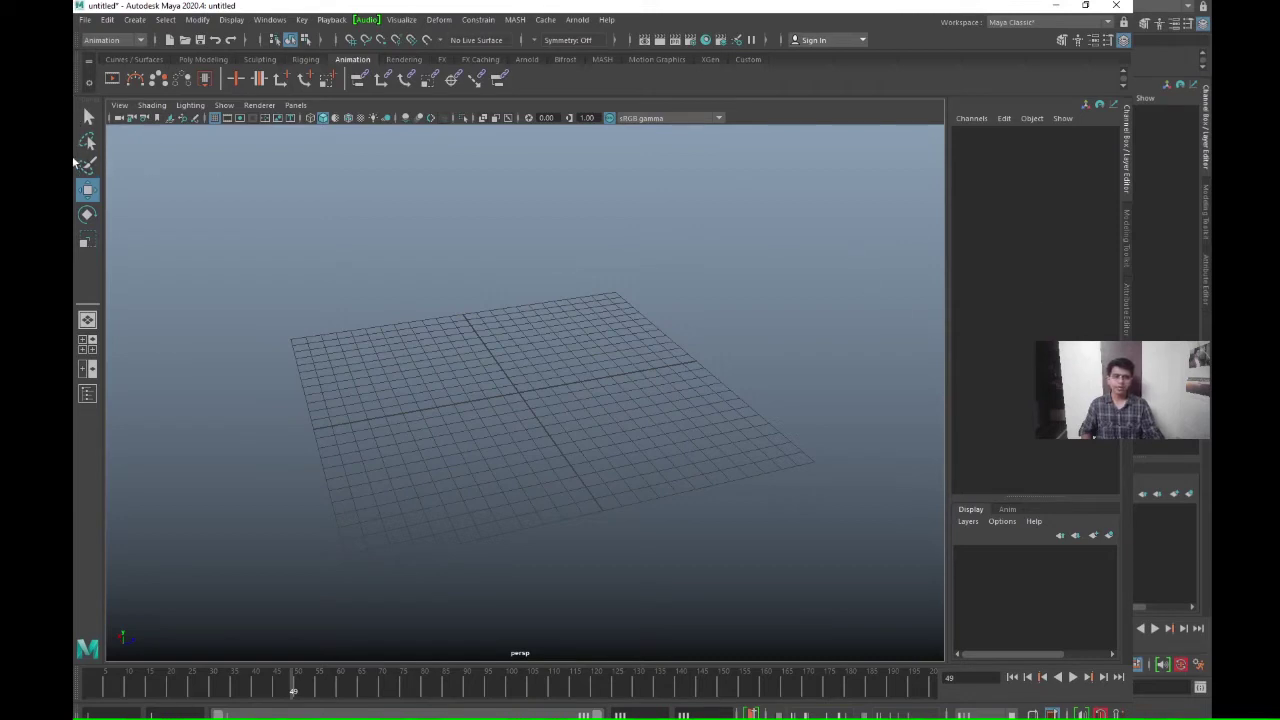
Dock the Tool Box beside the Channel Box, and return it to its original place on the other side of the viewport.
drag(88, 105, 948, 216)
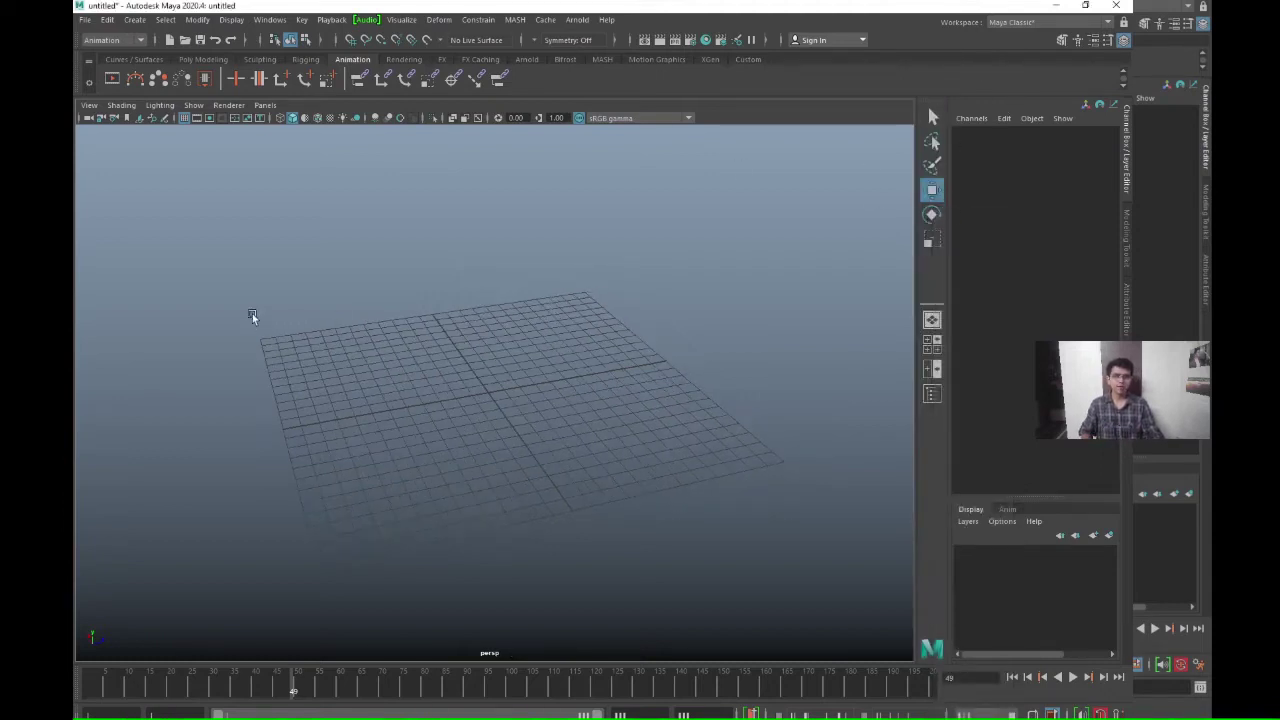
drag(937, 106, 75, 119)
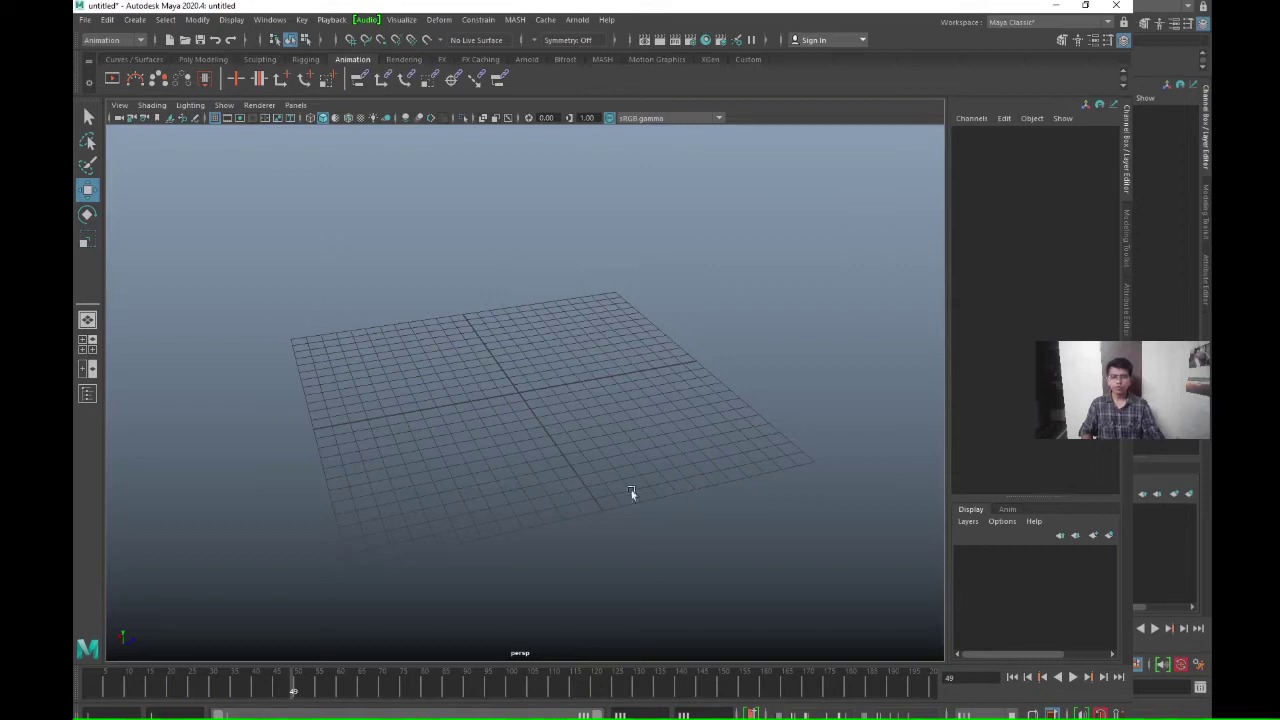
alt+right_drag(650, 409, 450, 346)
mouse_move(513, 374)
alt+mouse_down()
mouse_move(597, 421)
mouse_move(517, 397)
alt+mouse_up()
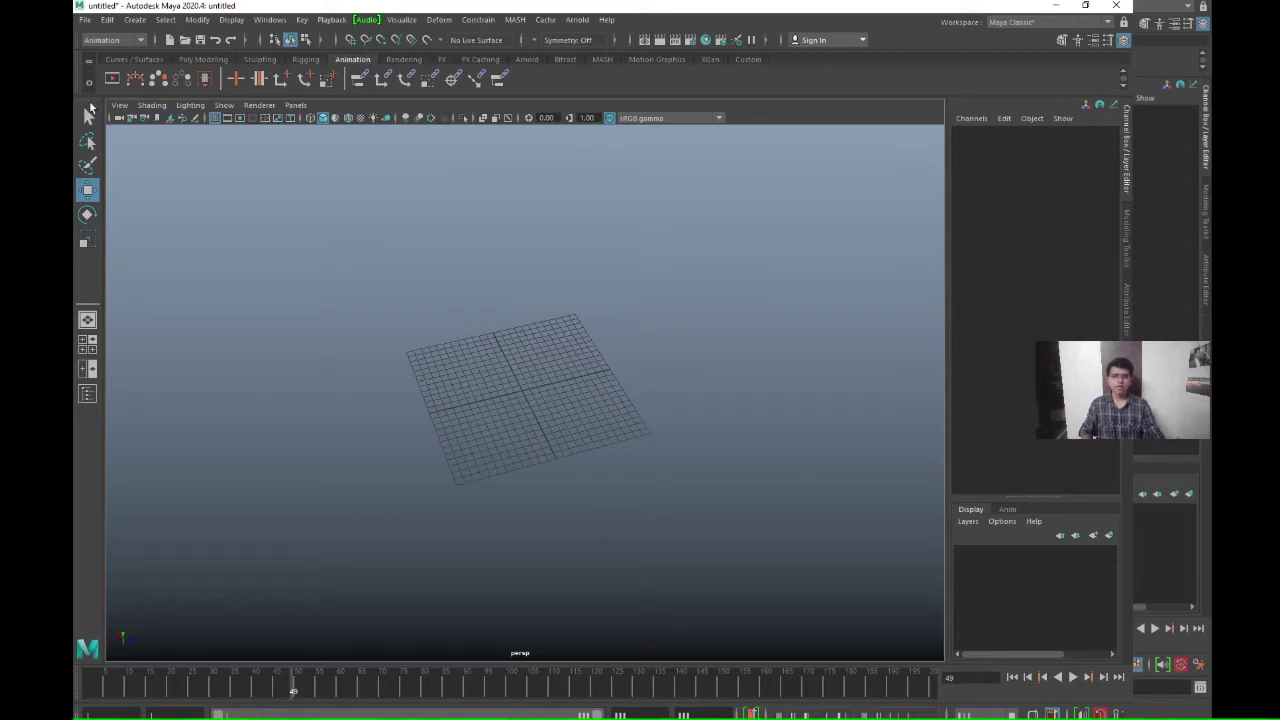
Undock the Tool Box as a floating window, try to widen it, and dock it back in its original place.
drag(90, 108, 125, 204)
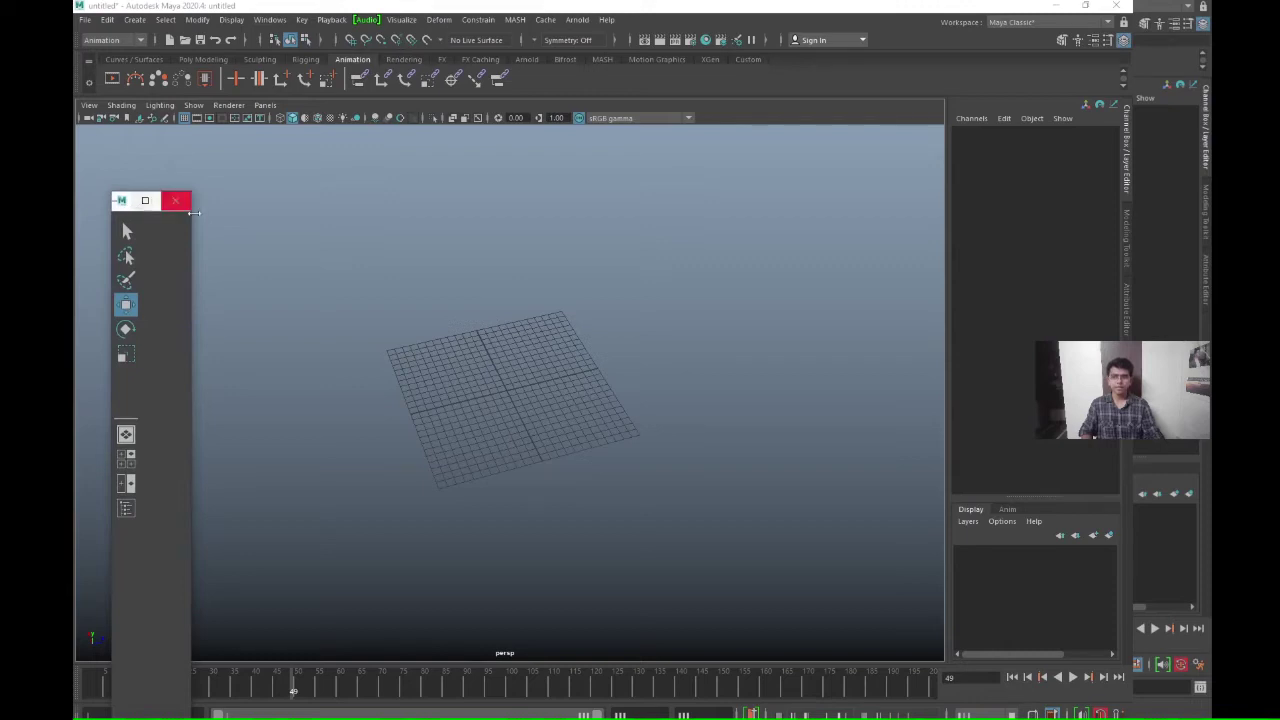
drag(193, 228, 283, 228)
drag(177, 200, 76, 185)
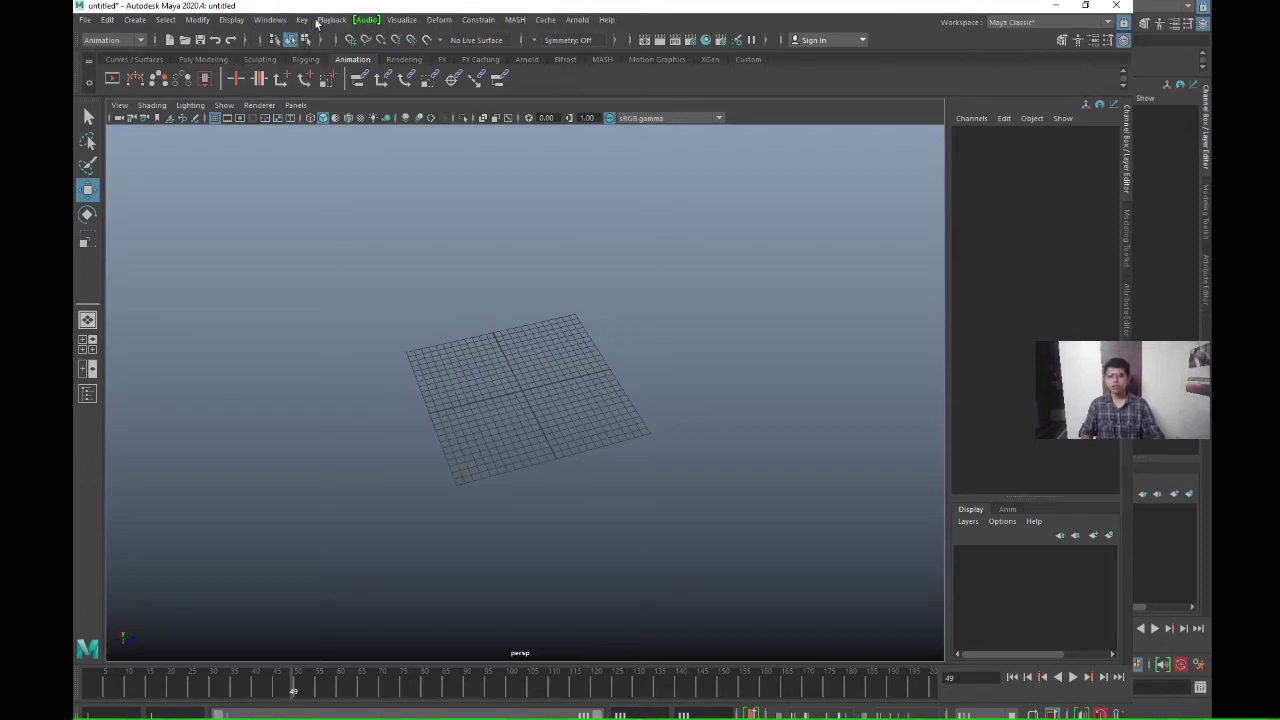
Switch the menu set from Animation to Modeling.
click(130, 40)
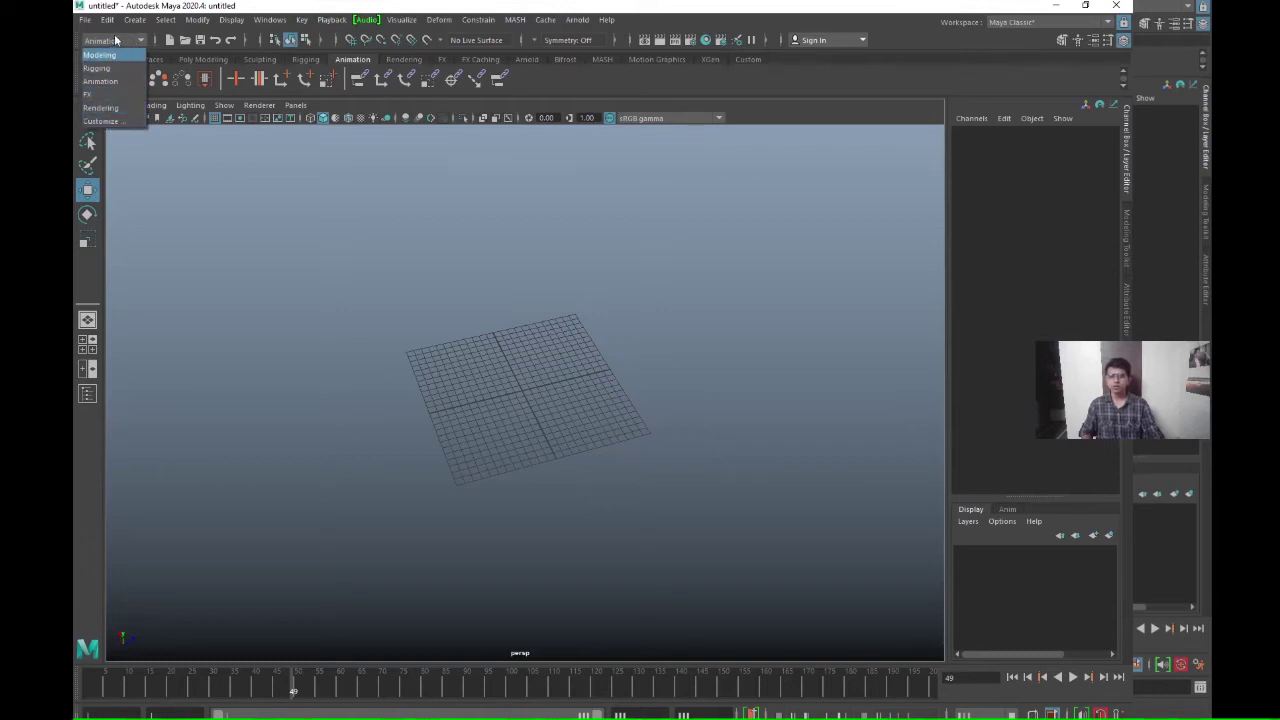
click(164, 139)
click(88, 43)
click(110, 57)
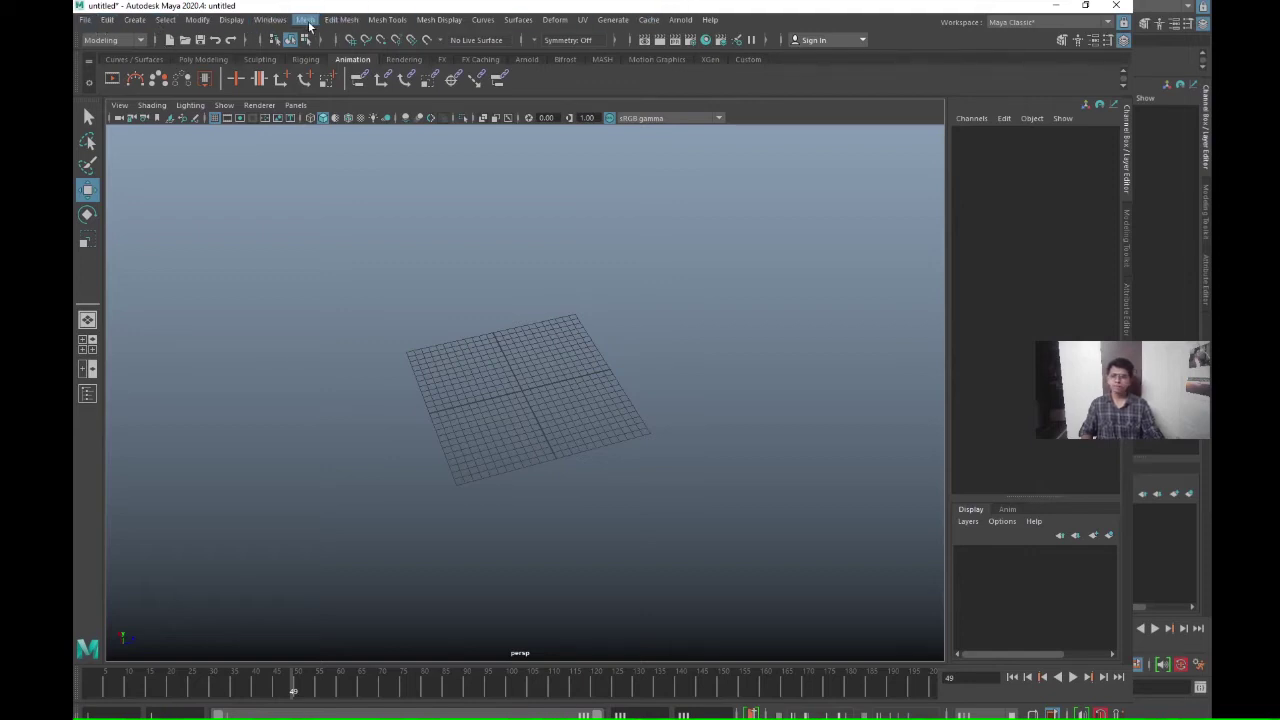
click(124, 42)
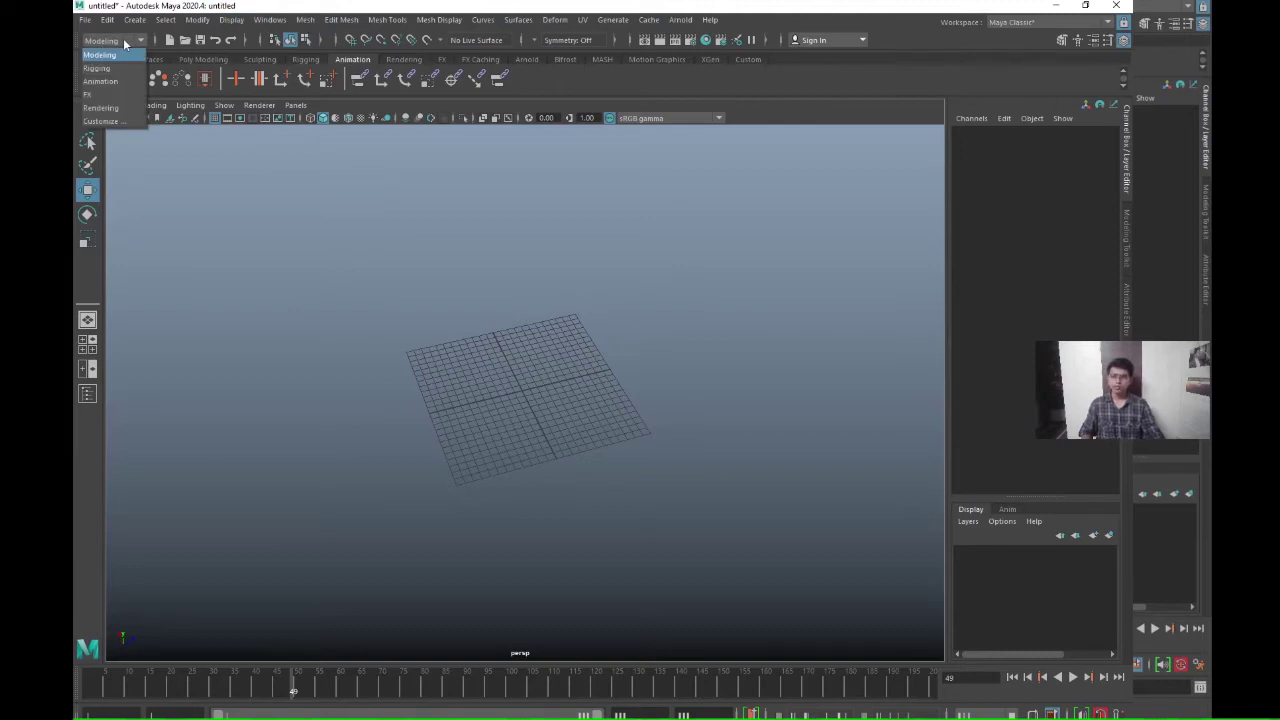
click(110, 60)
click(111, 43)
click(104, 59)
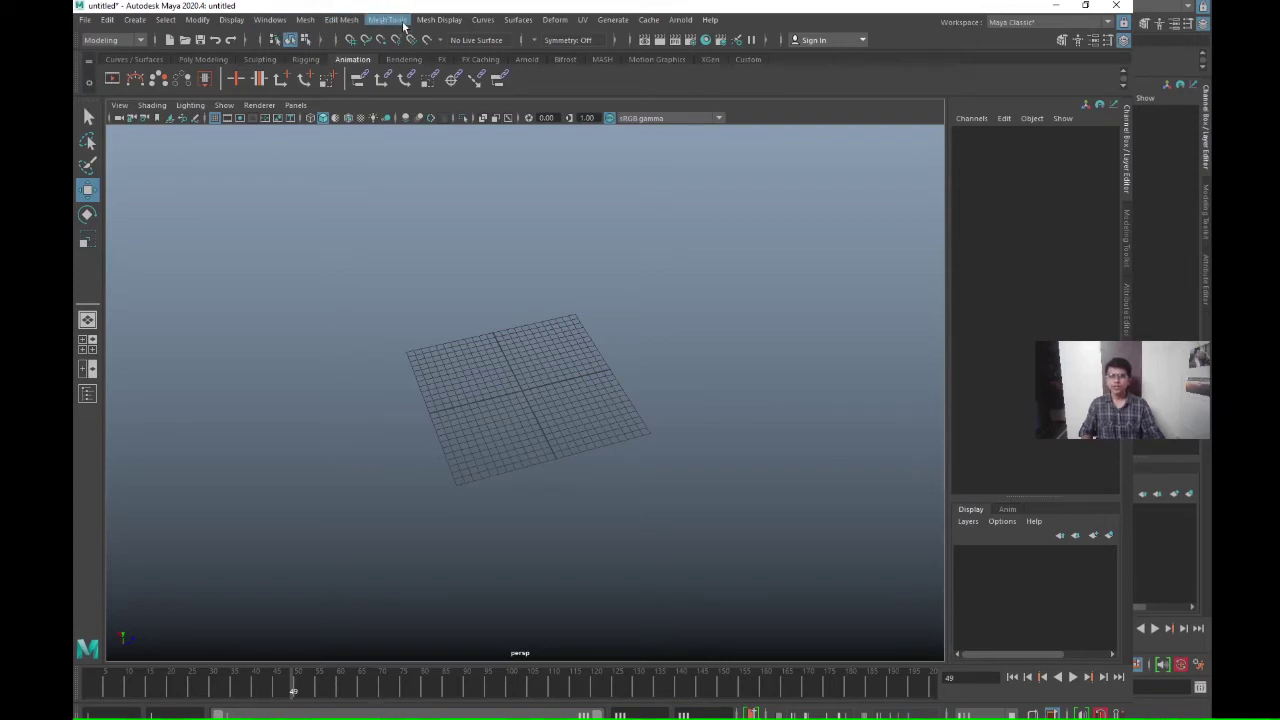
Switch the menu set to Rigging and examine its commands, starting with Skeleton.
click(102, 42)
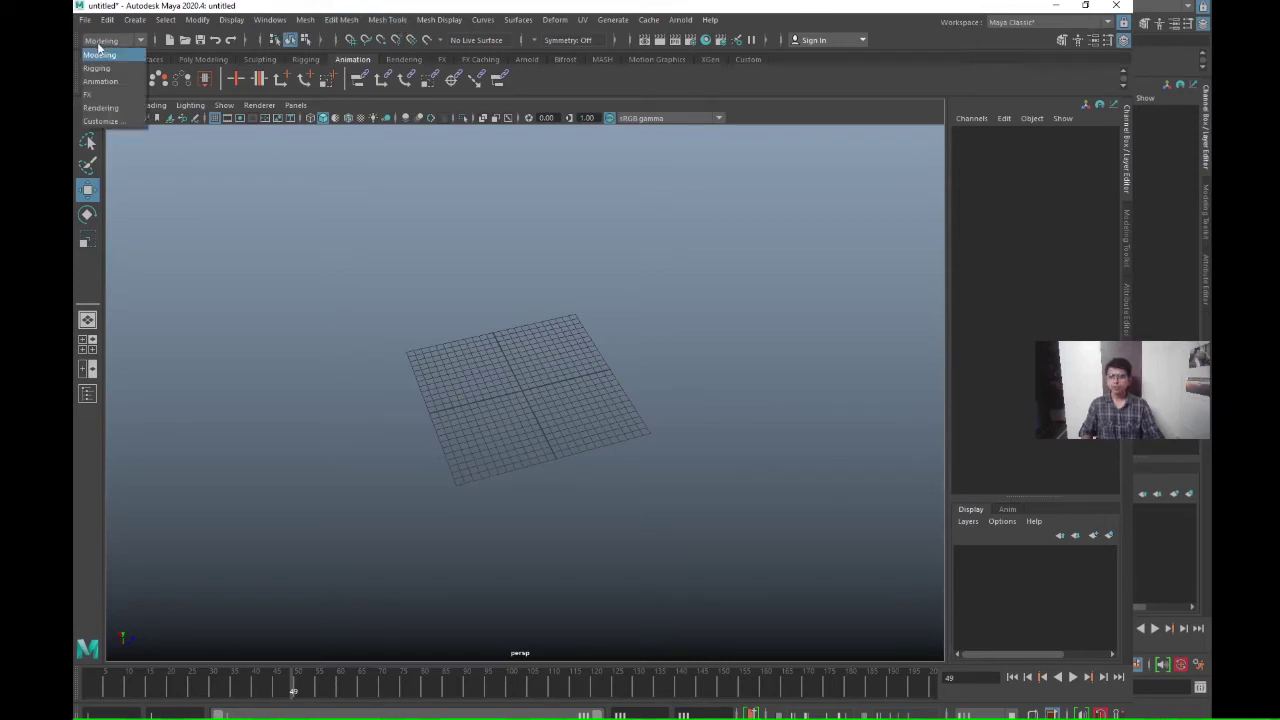
click(97, 68)
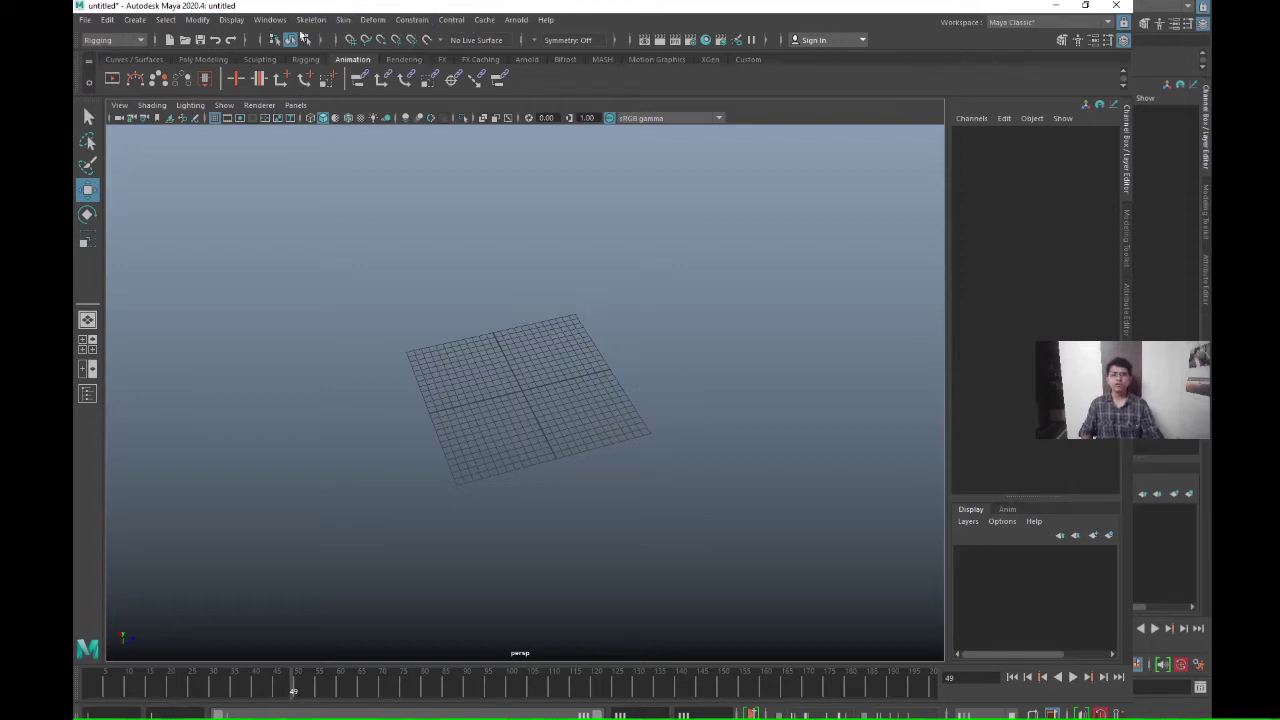
click(124, 42)
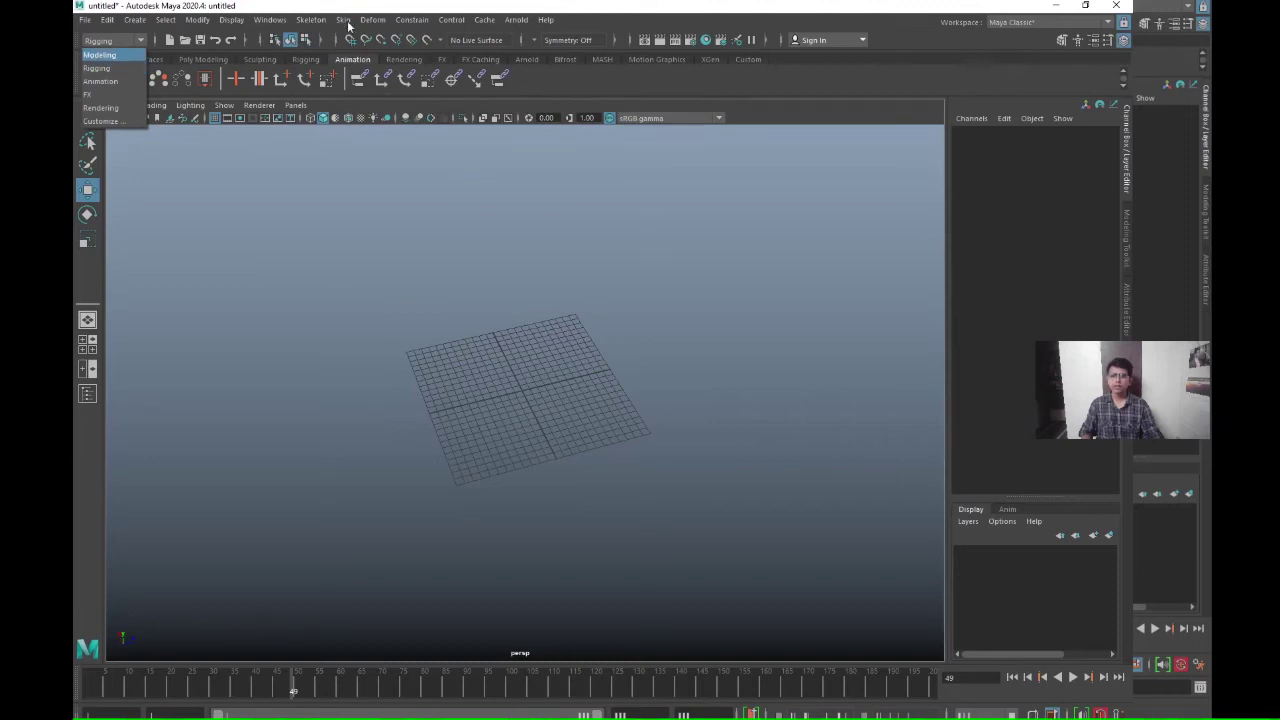
click(310, 20)
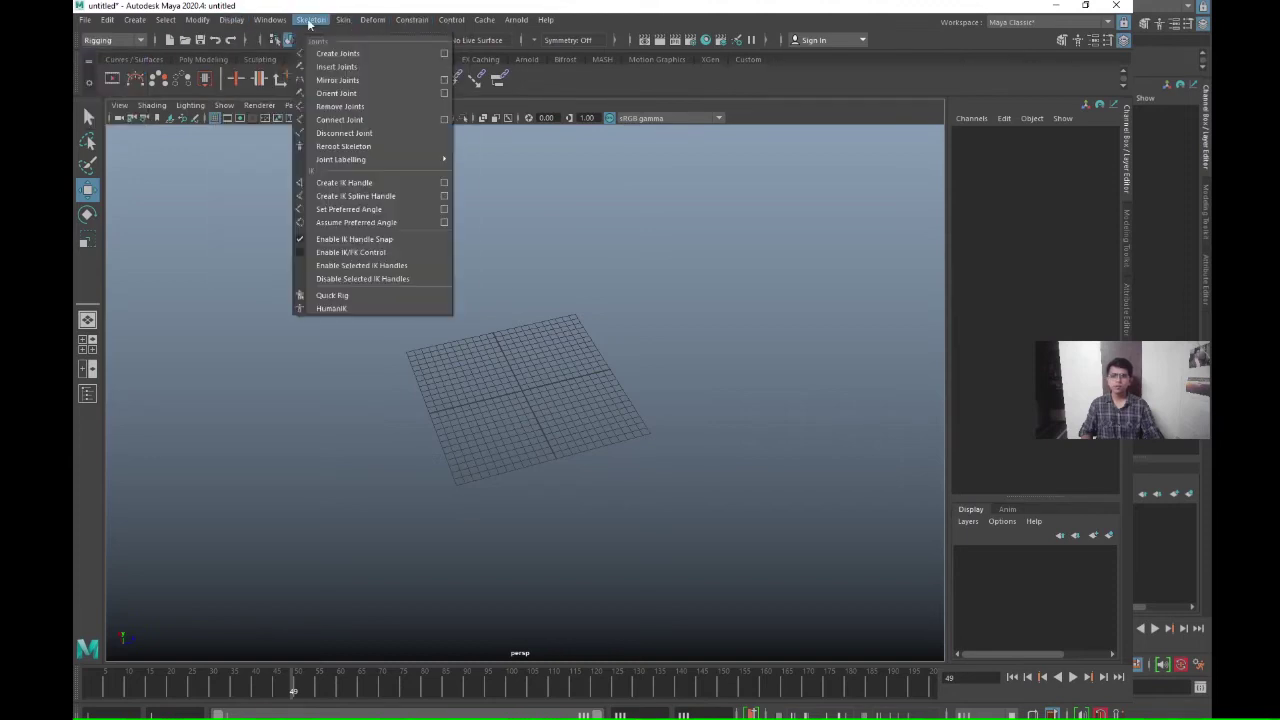
key(Right)
key(Right)
key(Right)
key(Right)
key(Right)
key(Right)
key(Right)
key(Right)
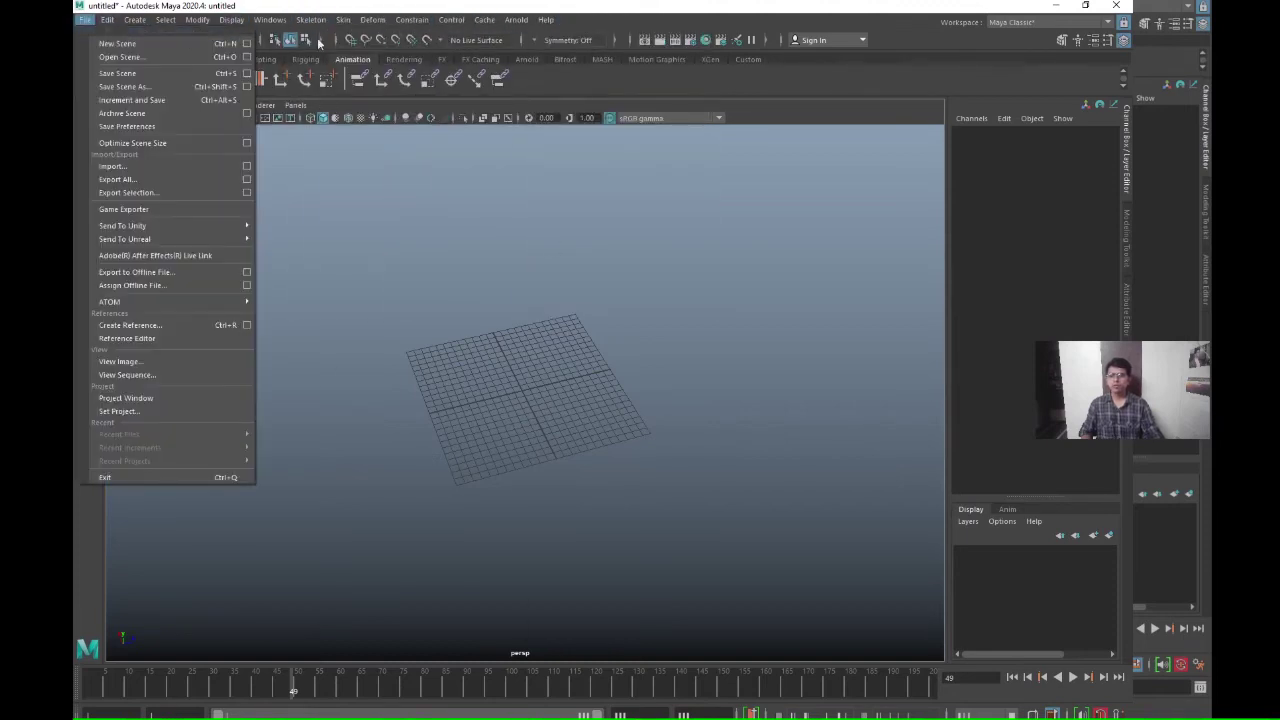
key(Escape)
click(112, 42)
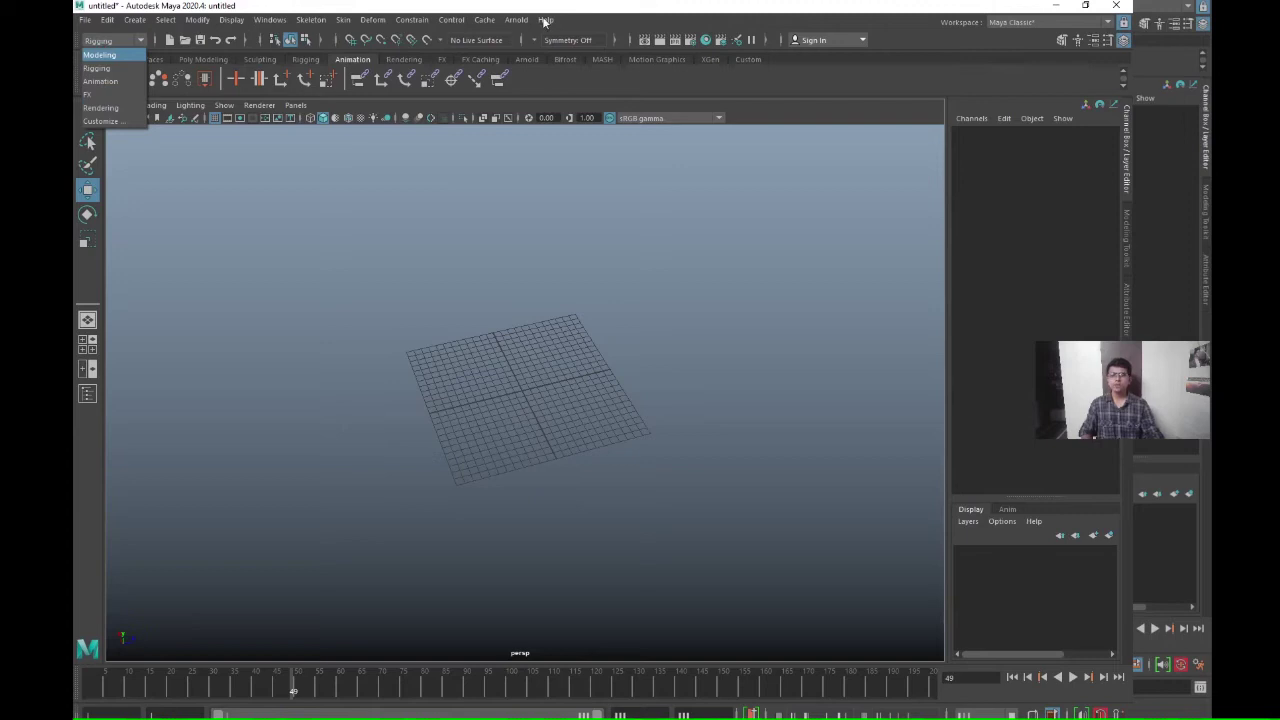
click(508, 214)
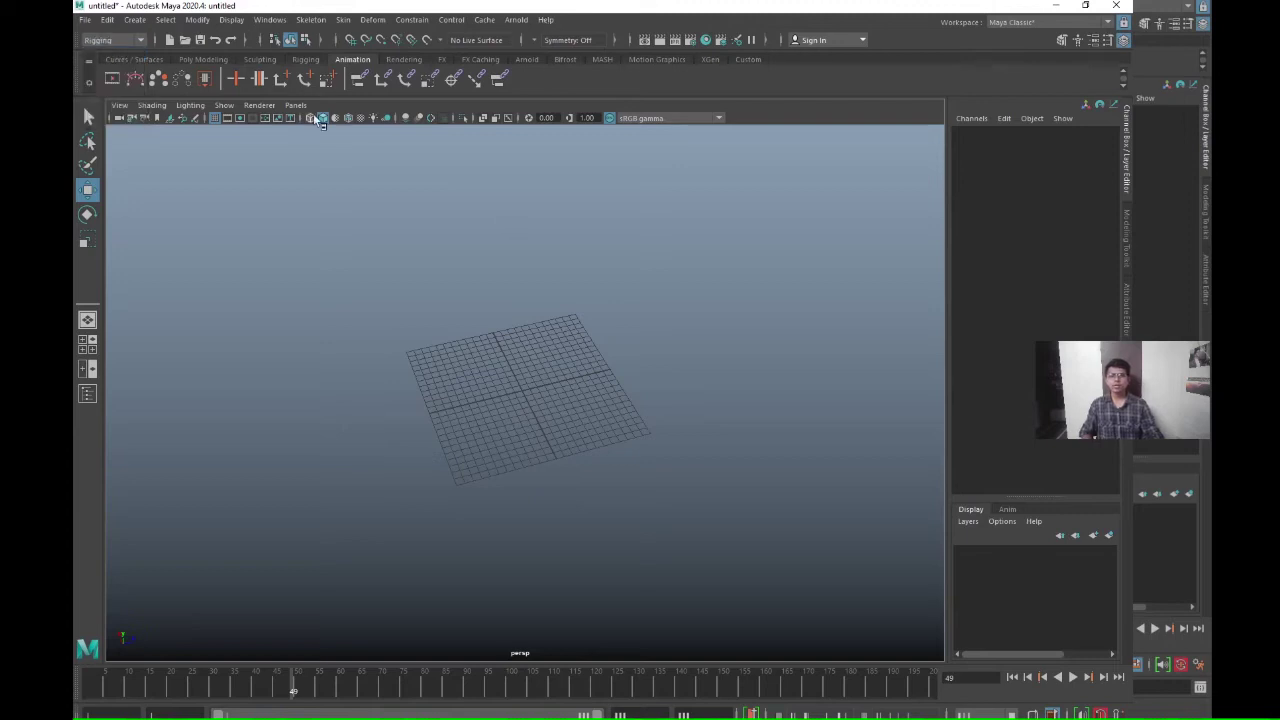
Return the menu set to Modeling and look through the scene file commands.
click(132, 40)
click(119, 56)
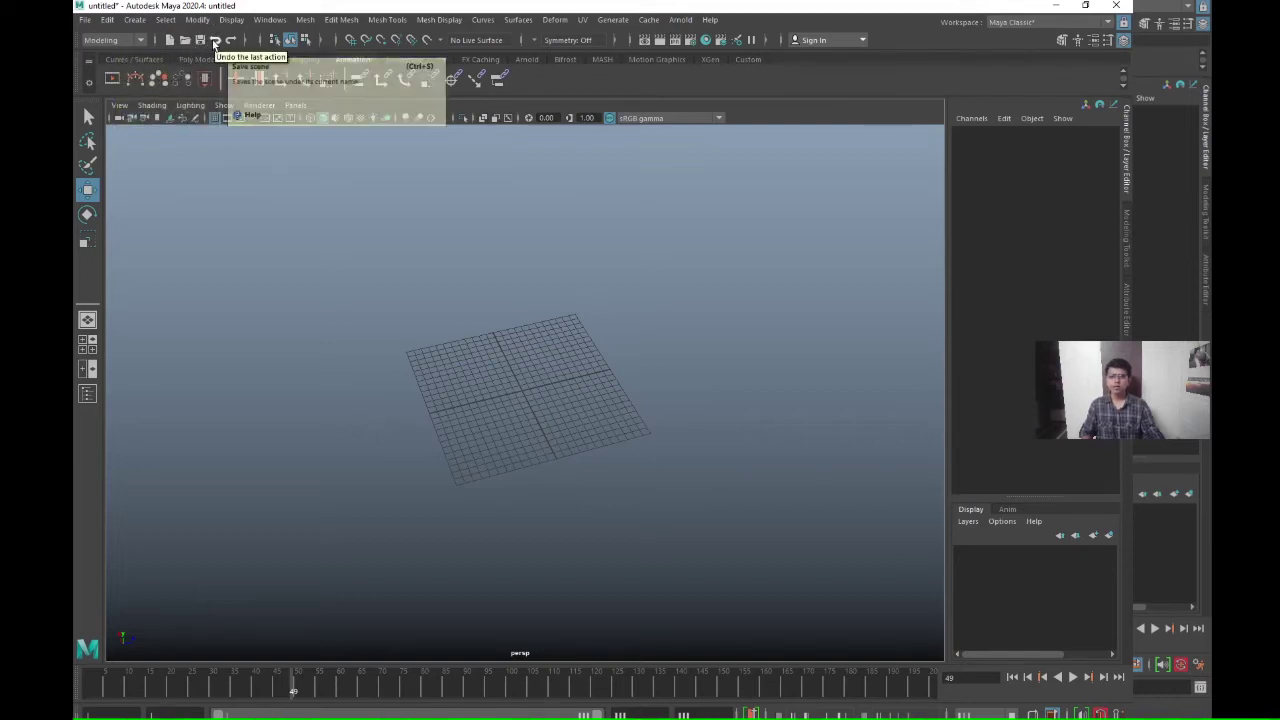
click(85, 20)
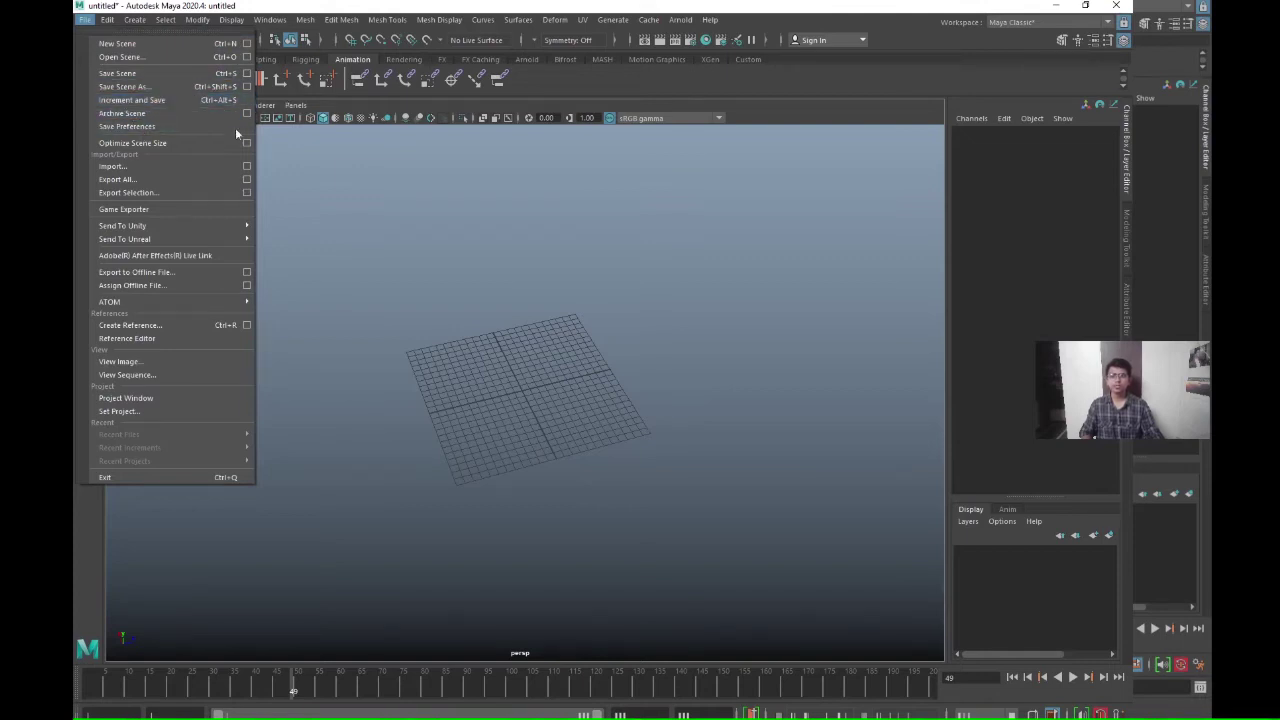
click(423, 215)
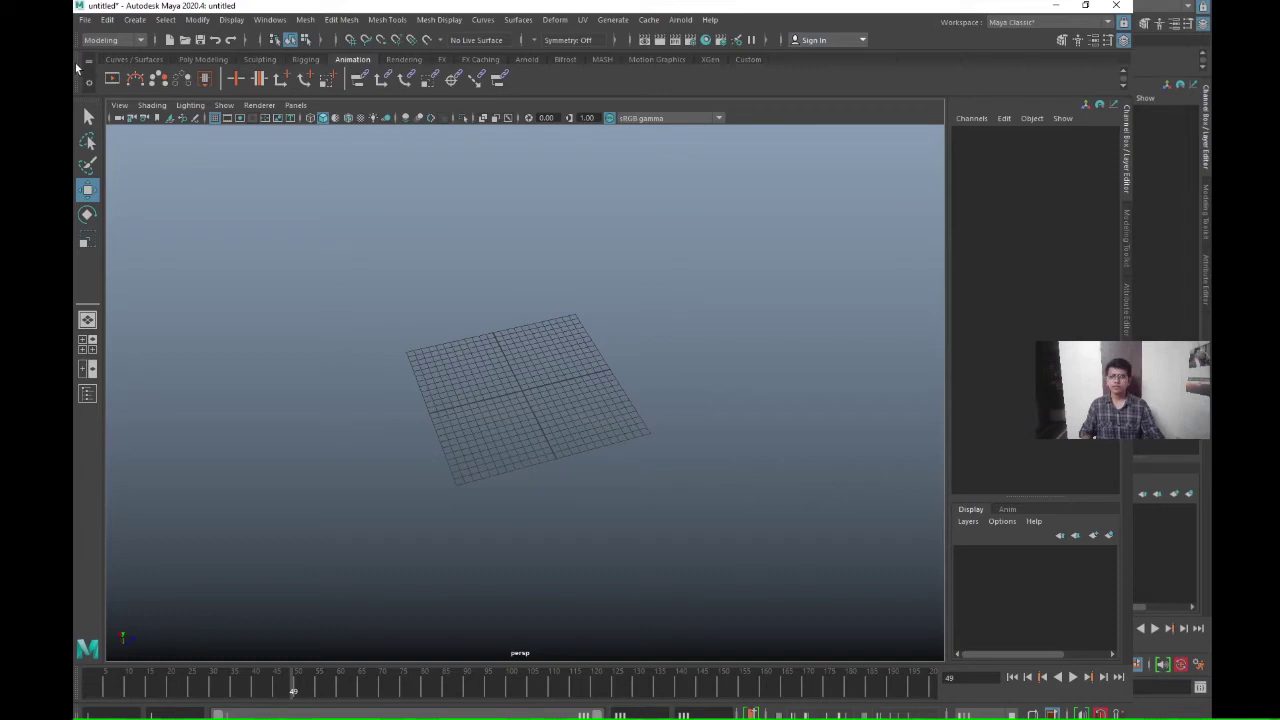
Browse the Curves / Surfaces, Poly Modeling, Sculpting, Rigging, Animation and Rendering shelves, and end on the Custom shelf.
click(135, 60)
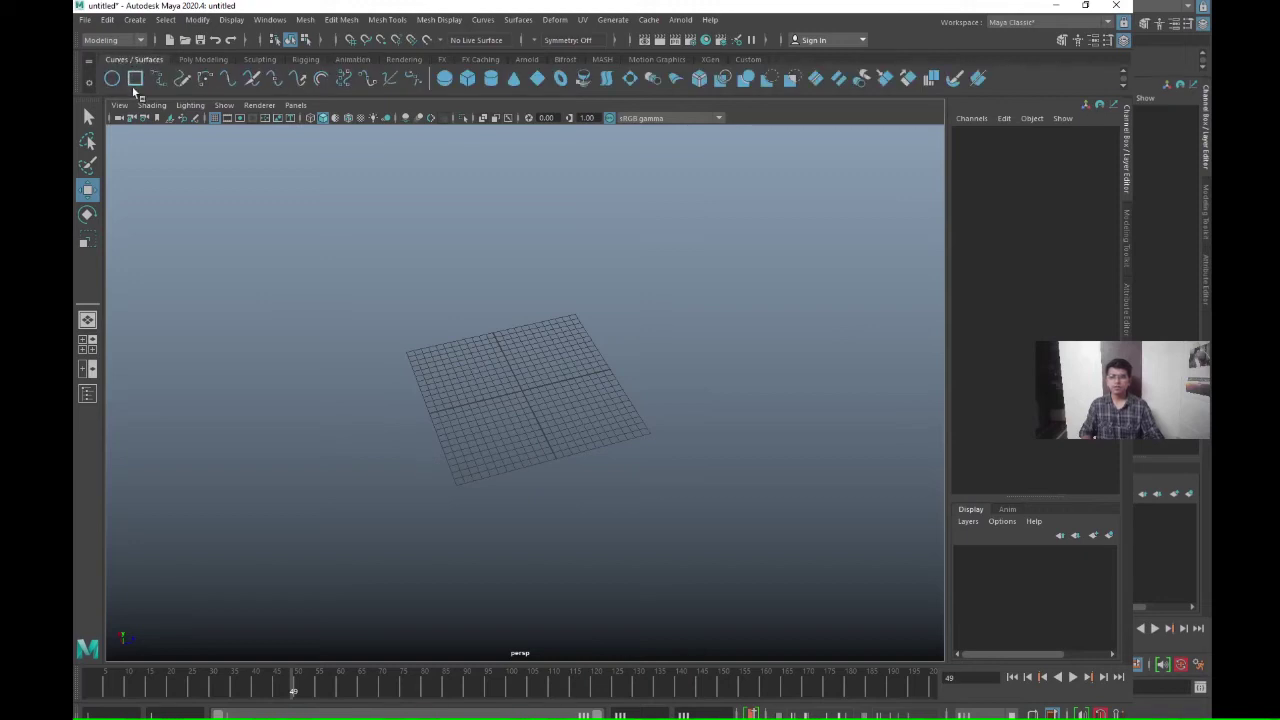
click(200, 60)
click(262, 60)
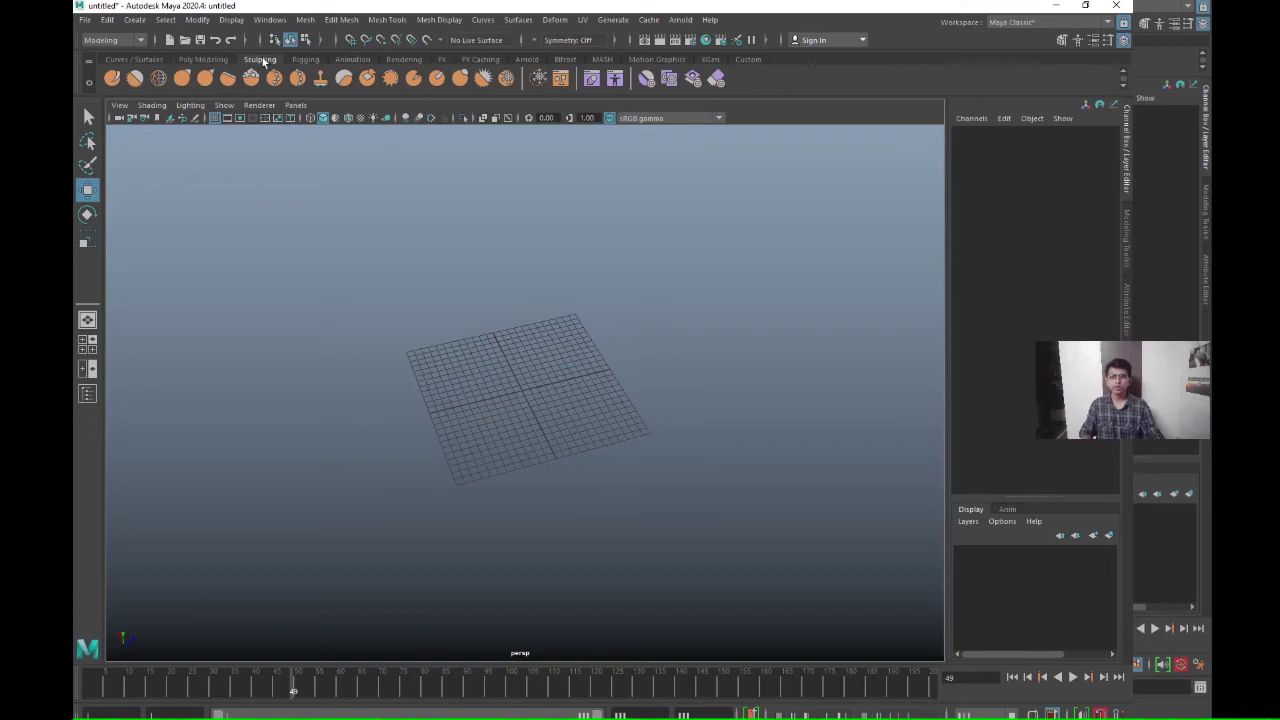
click(306, 60)
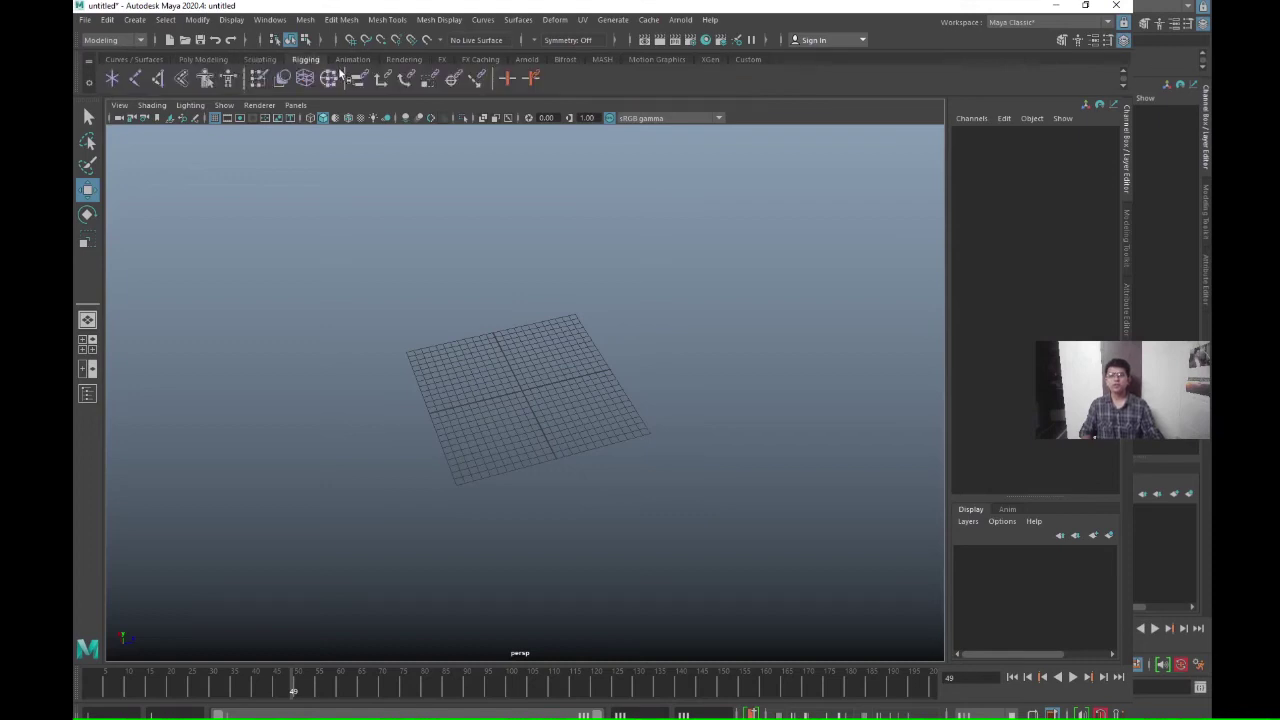
click(352, 60)
click(404, 60)
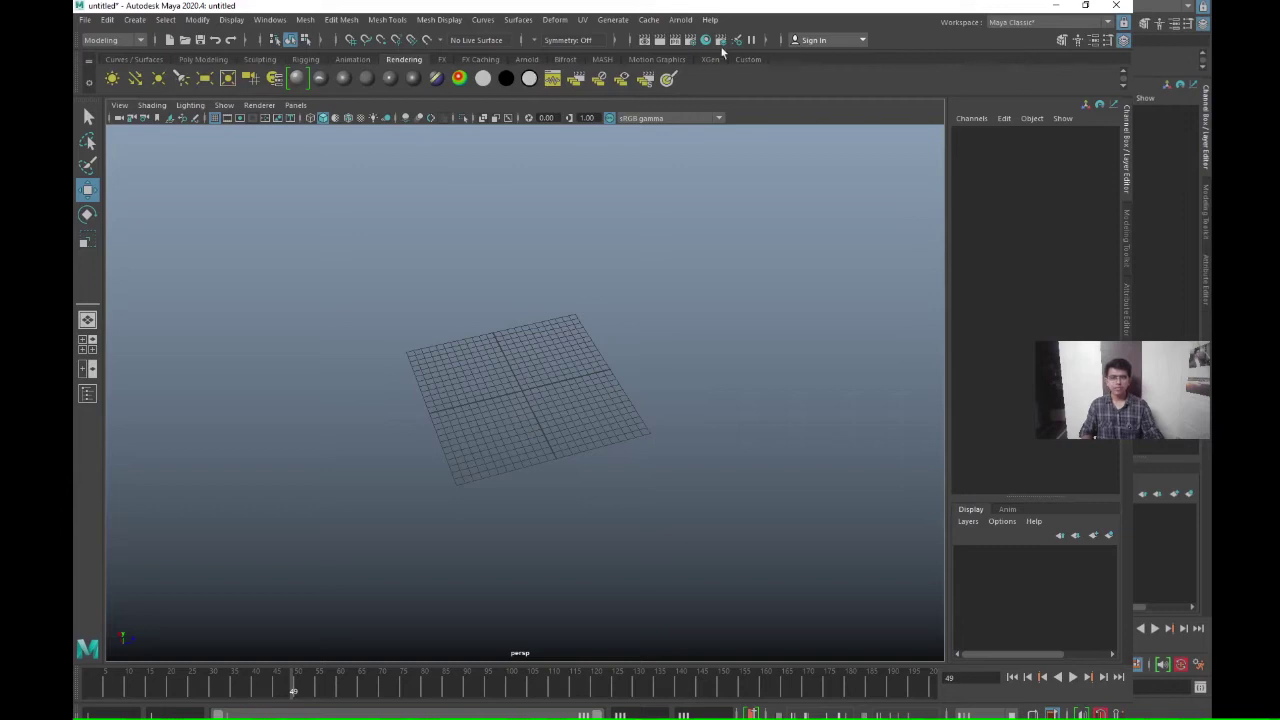
click(748, 59)
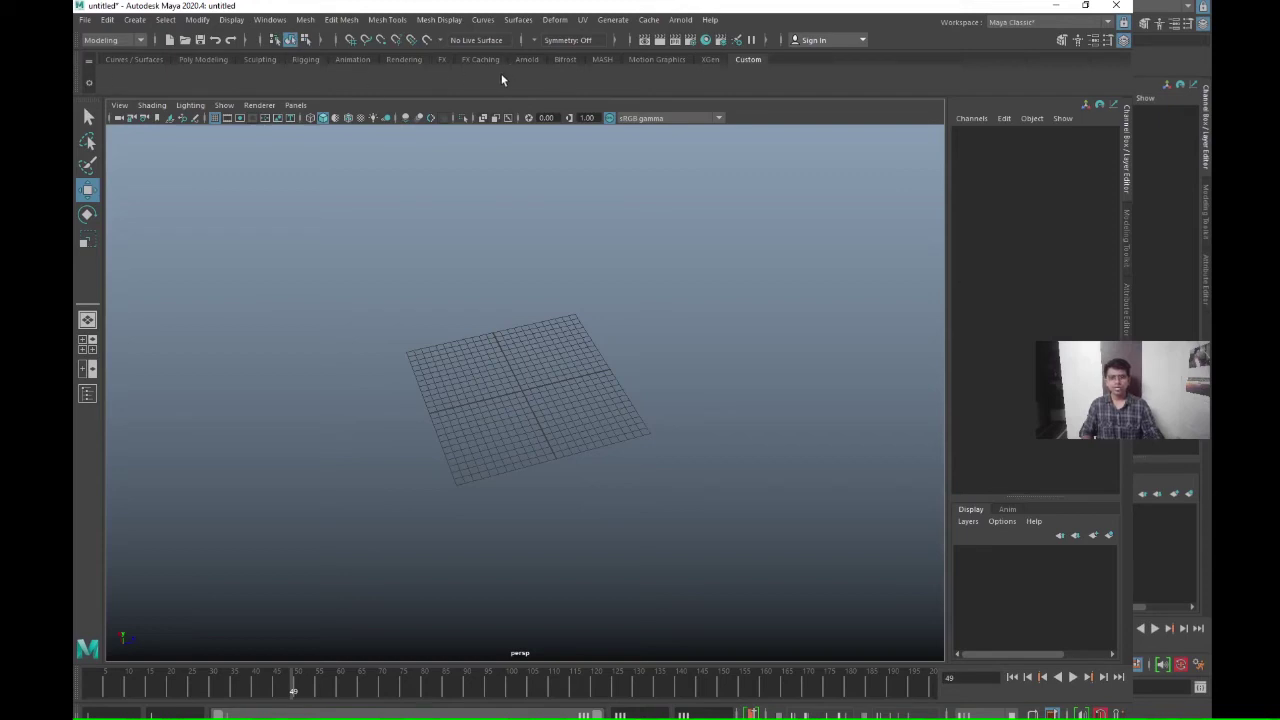
Switch the menu set to Animation and look through the available constraint commands.
click(112, 40)
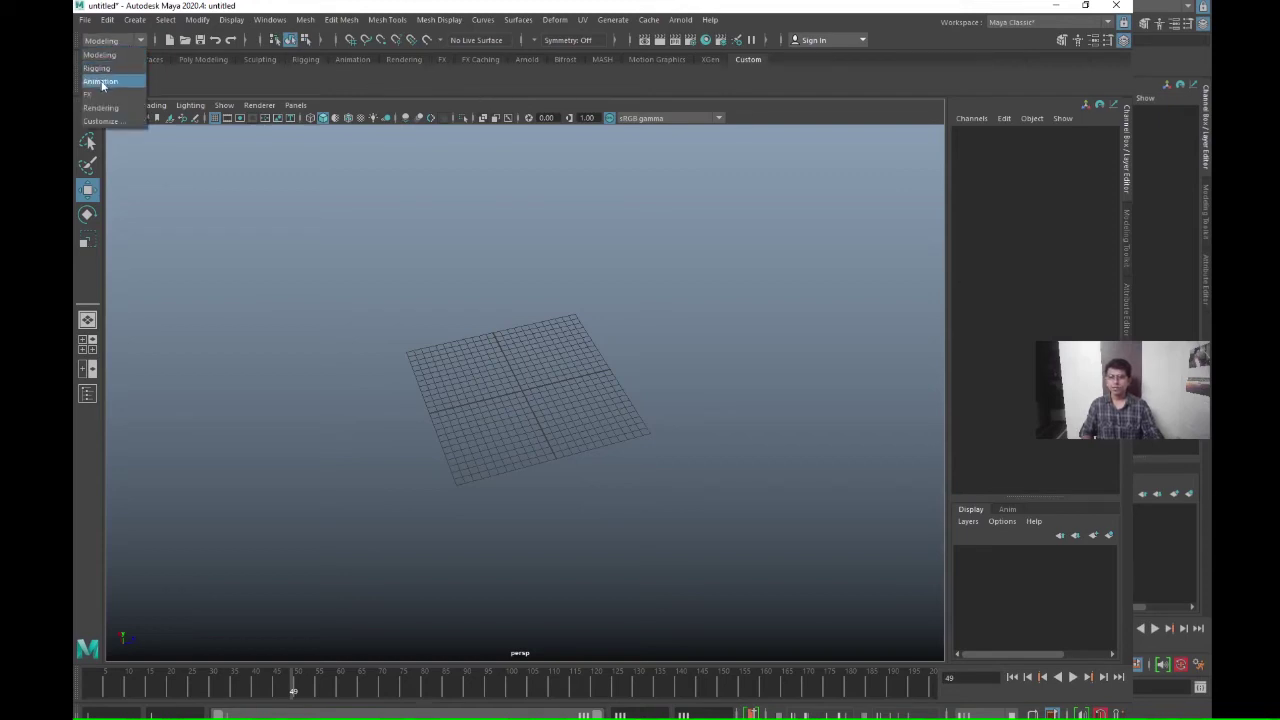
click(100, 81)
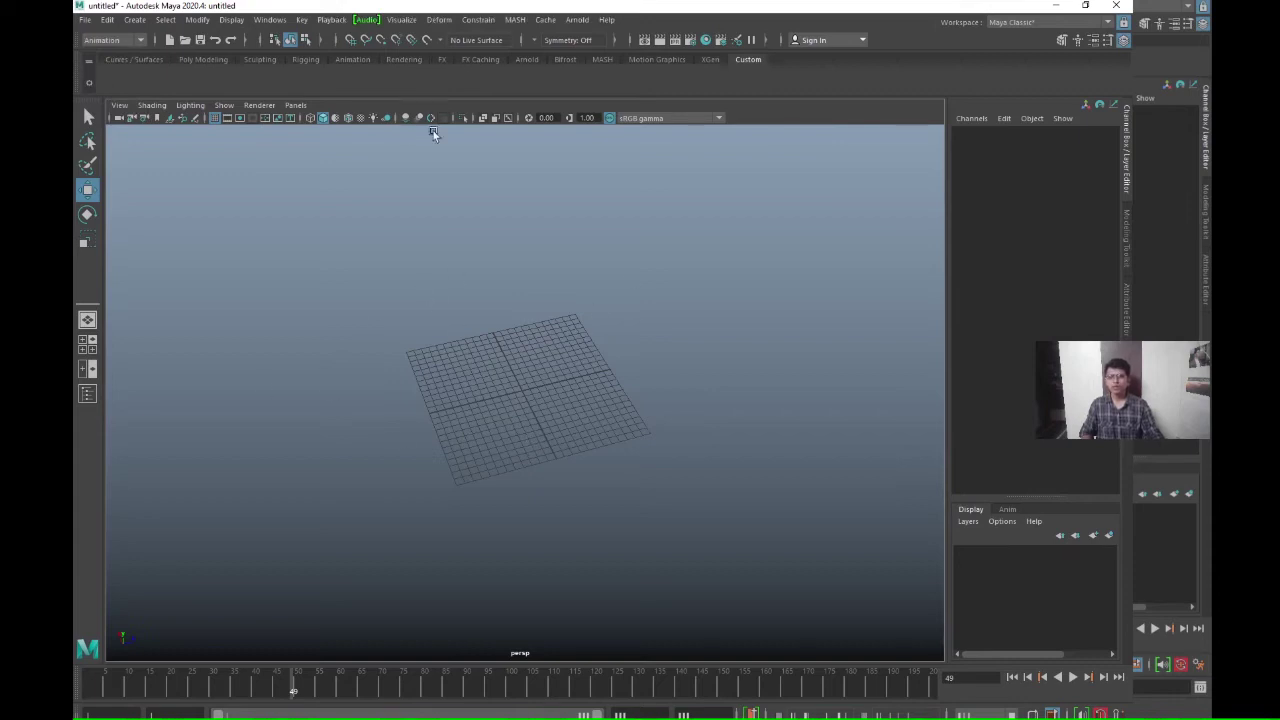
click(479, 20)
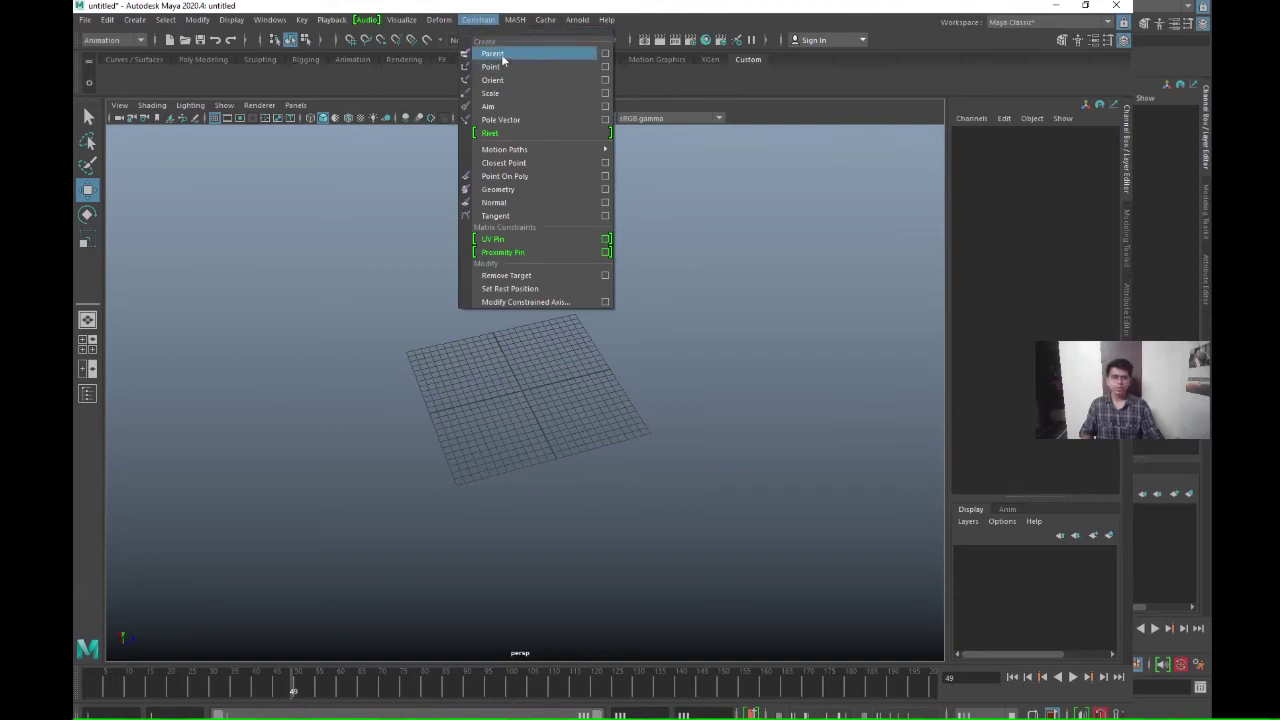
click(405, 167)
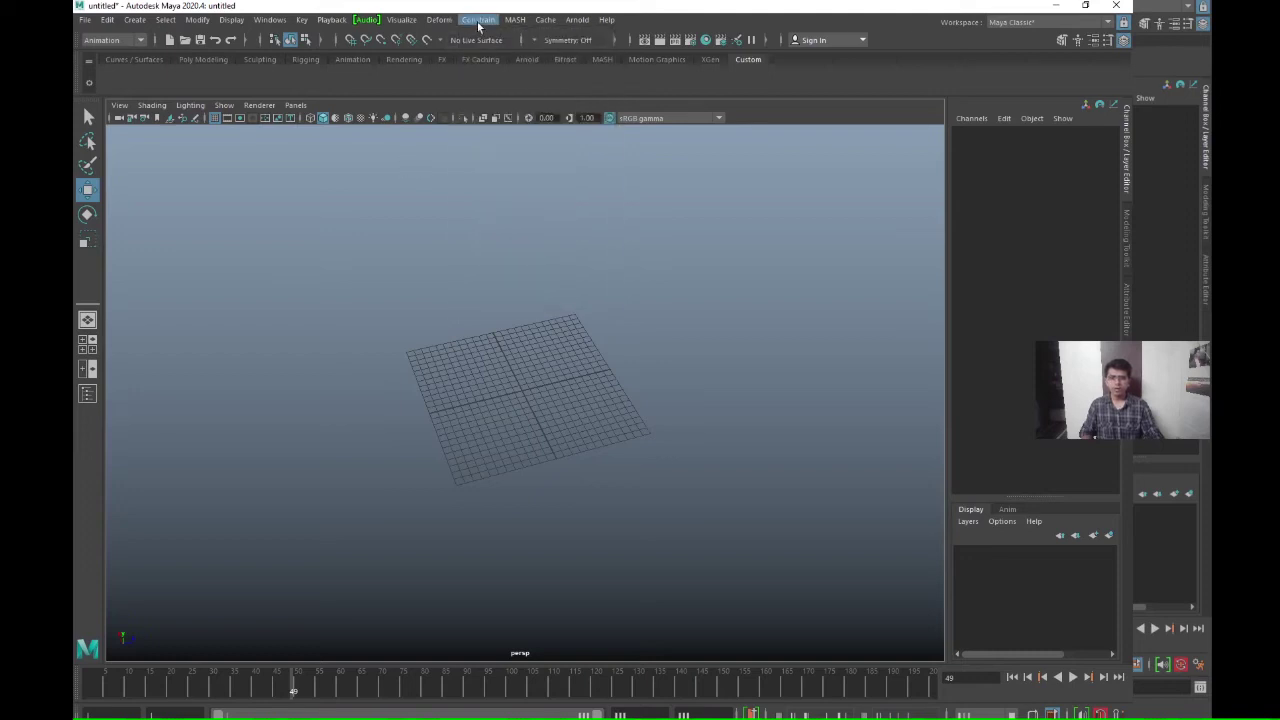
click(479, 22)
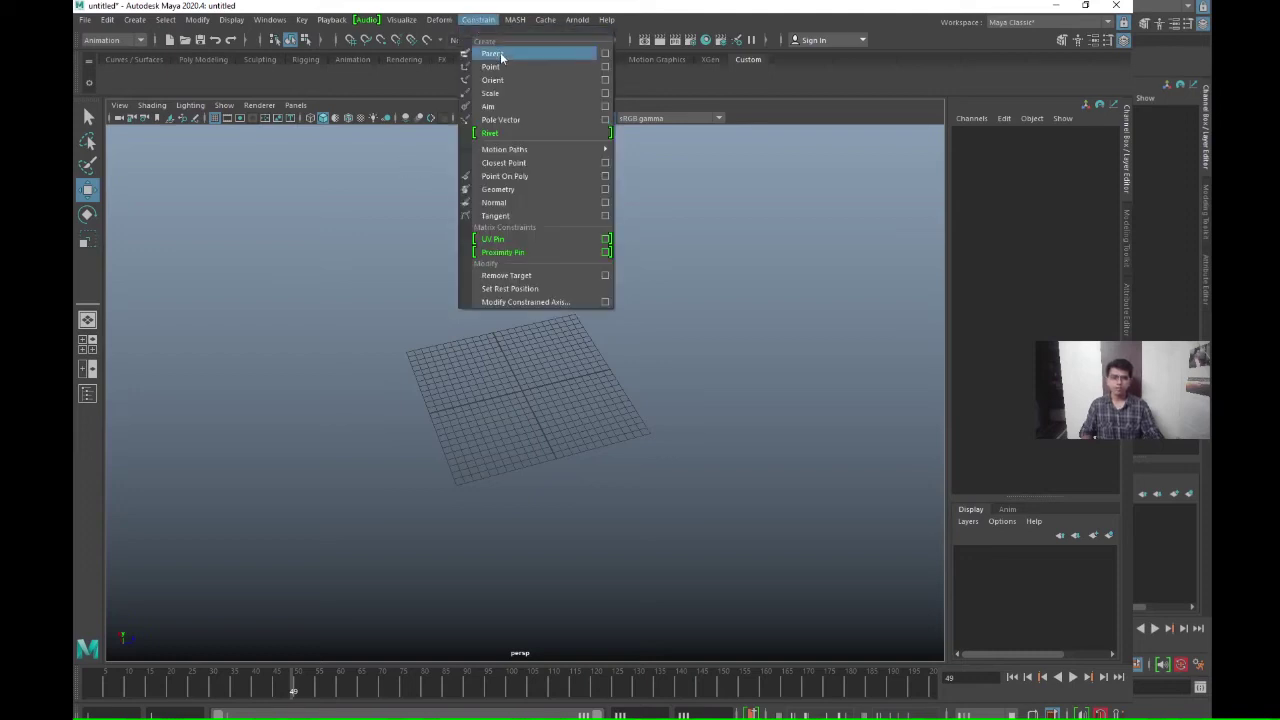
click(368, 153)
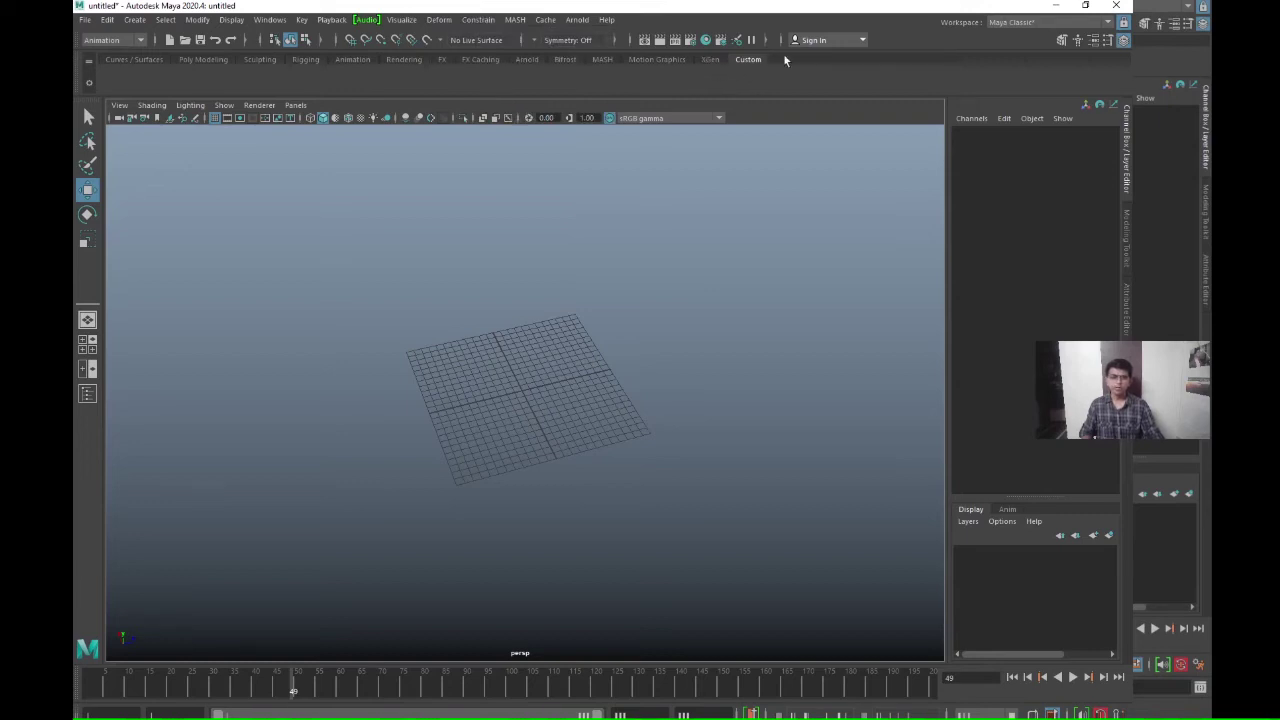
Add the Parent and Orient constraint commands to the Custom shelf.
click(708, 60)
click(745, 60)
click(480, 20)
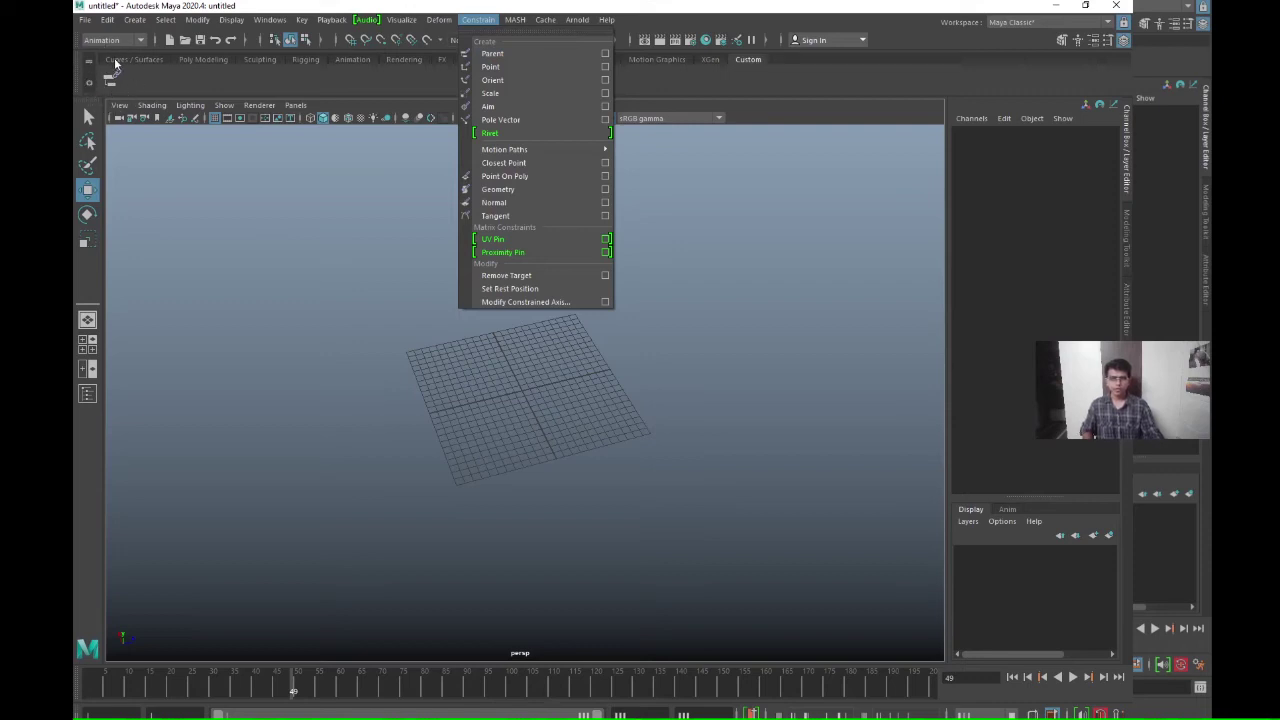
click(385, 86)
click(478, 20)
ctrl+shift+click(496, 82)
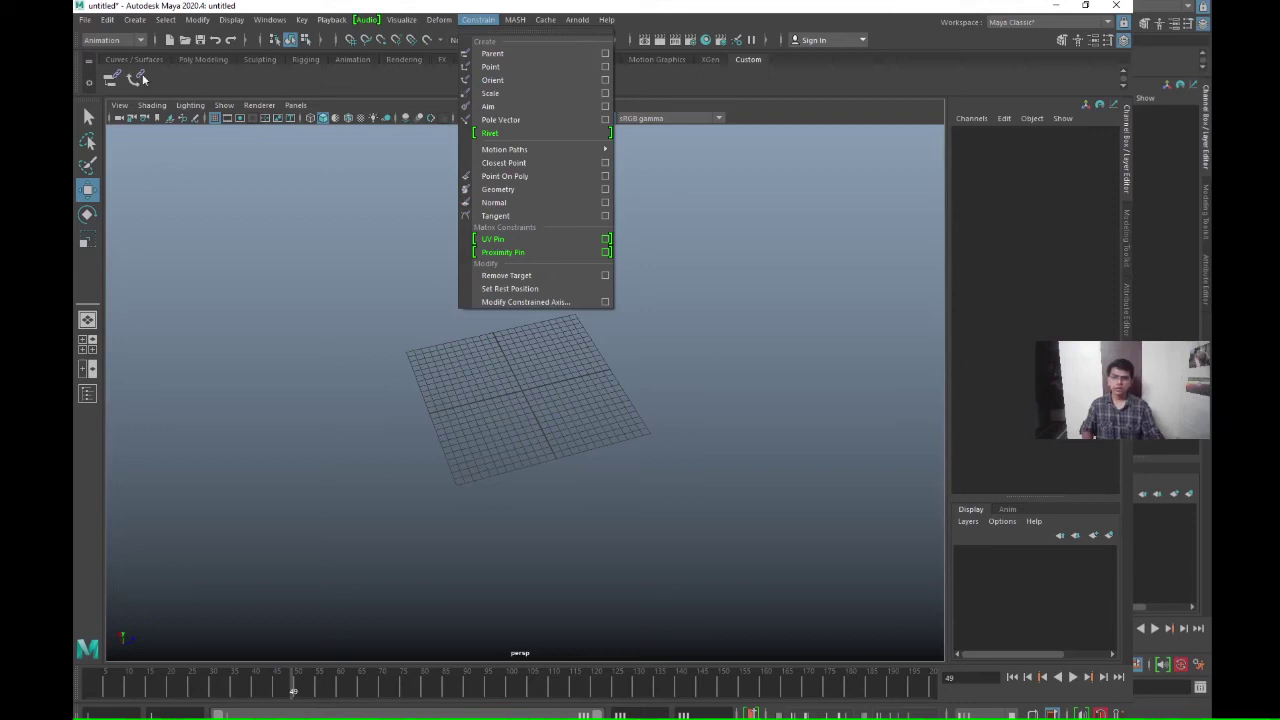
click(88, 20)
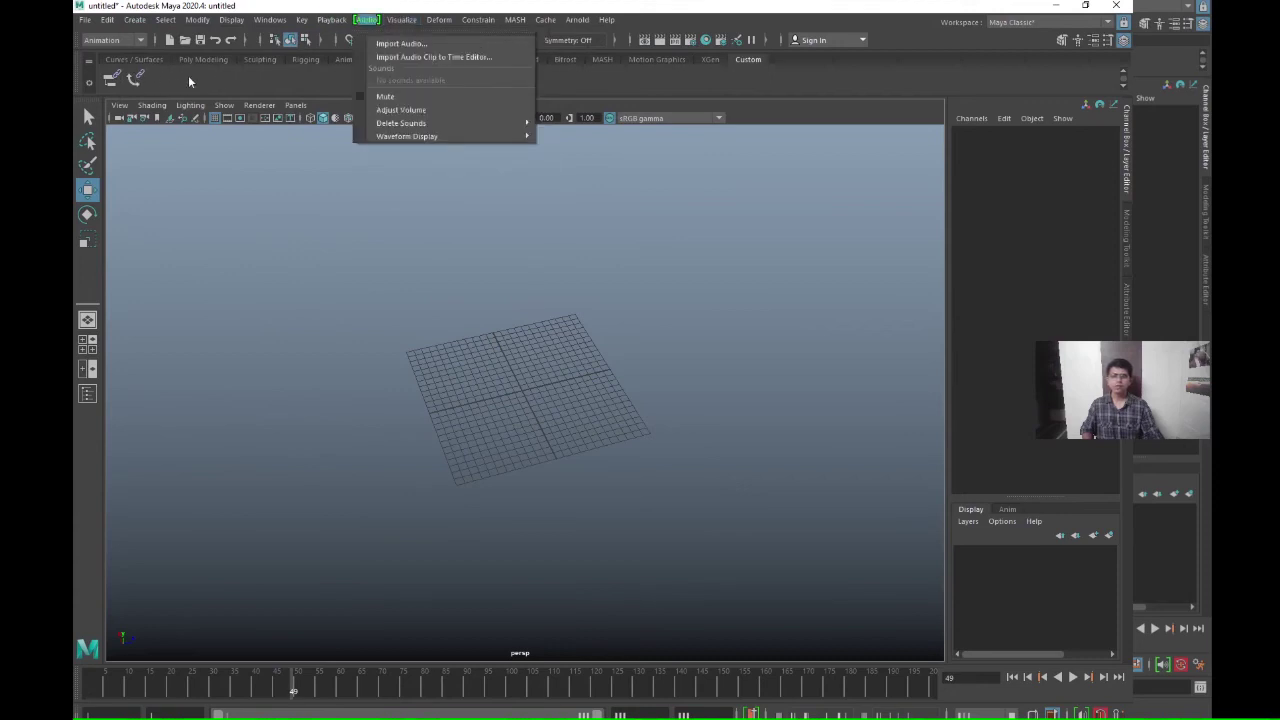
click(189, 78)
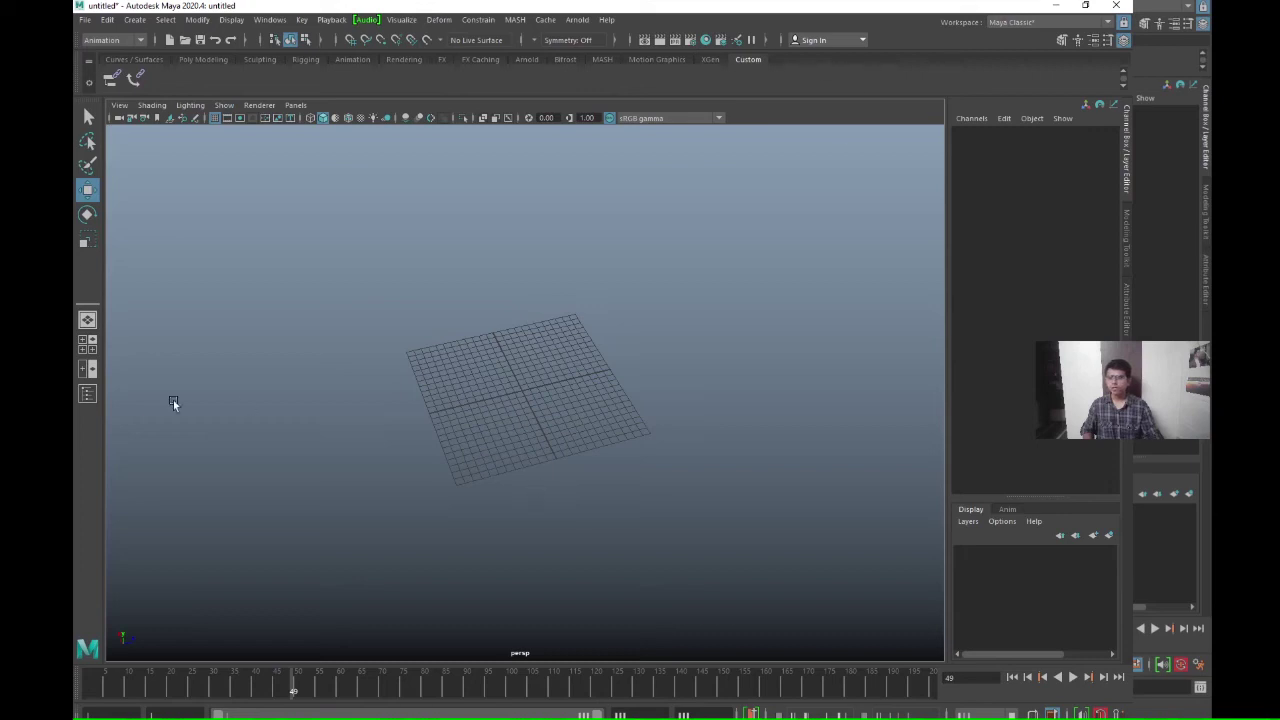
Look through the viewport's Lighting, Panels, Renderer and Show options, including the list of displayable object types.
click(87, 190)
alt+drag(613, 357, 560, 395)
click(203, 105)
click(305, 105)
mouse_move(270, 106)
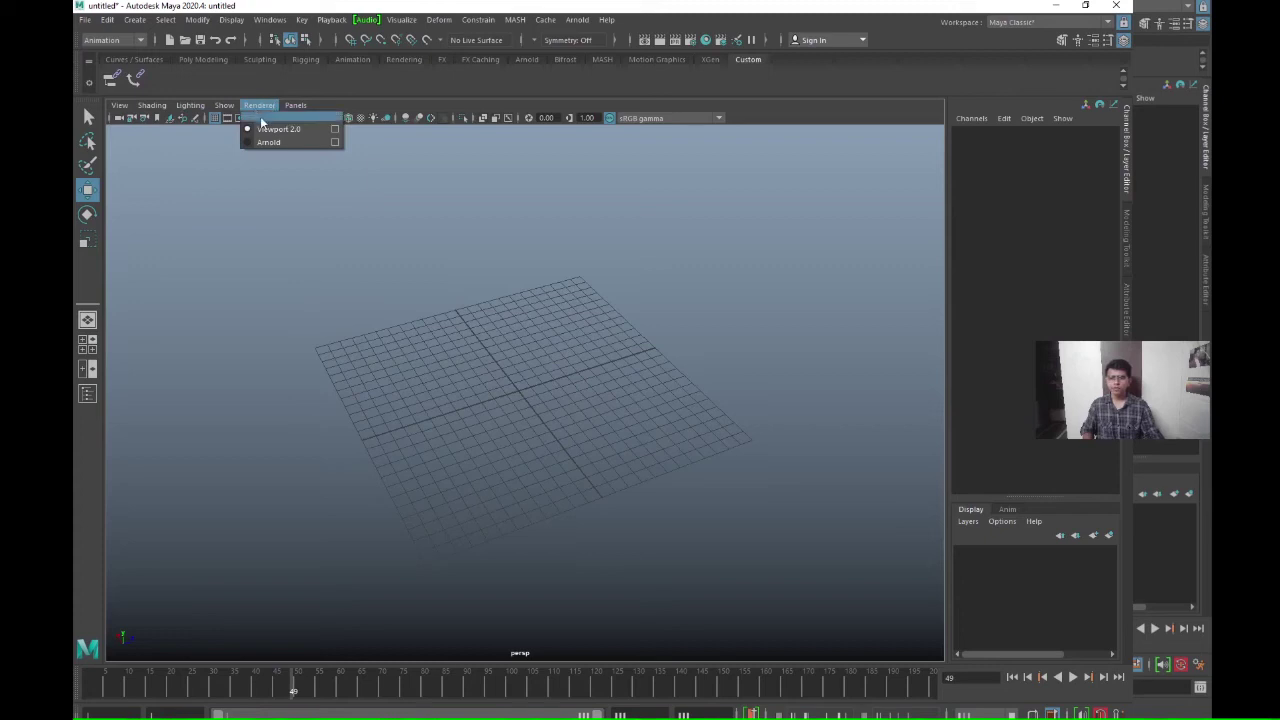
mouse_move(222, 112)
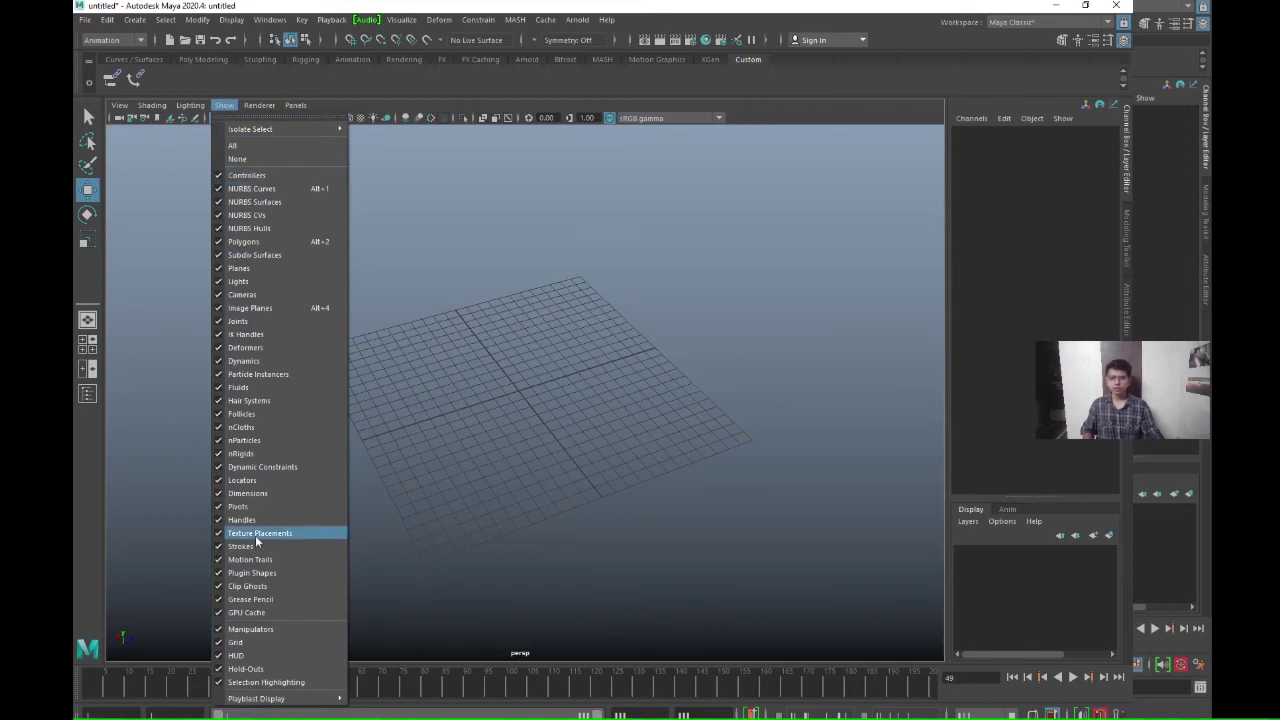
mouse_move(287, 133)
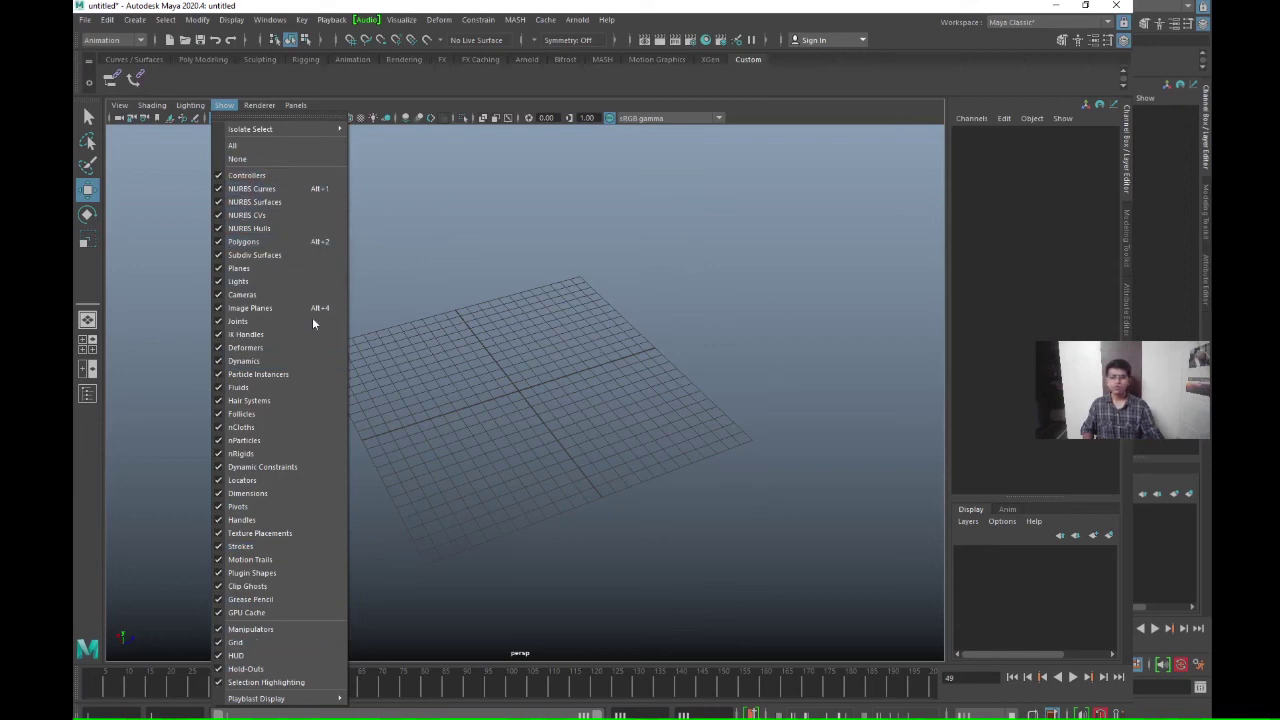
click(564, 309)
Return the current time to frame 1 on the timeline.
alt+drag(473, 483, 686, 491)
scroll(687, 491, up, 2)
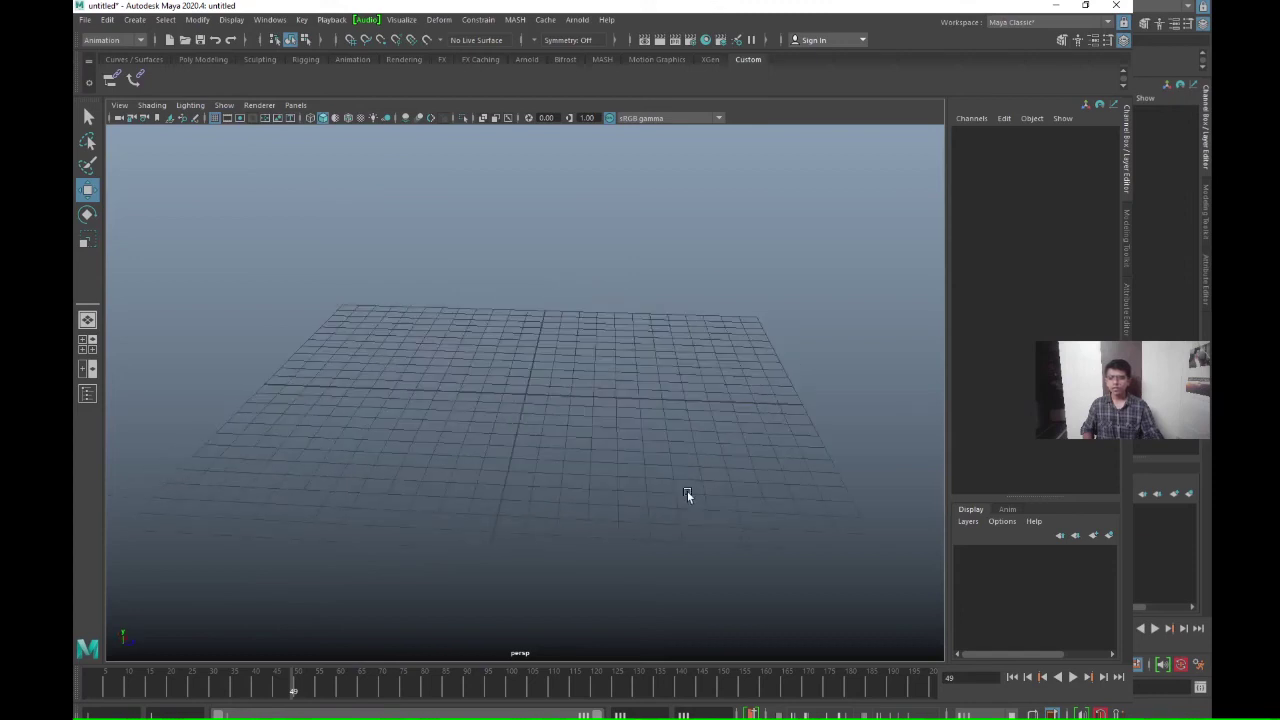
drag(140, 688, 88, 688)
alt+drag(504, 349, 517, 462)
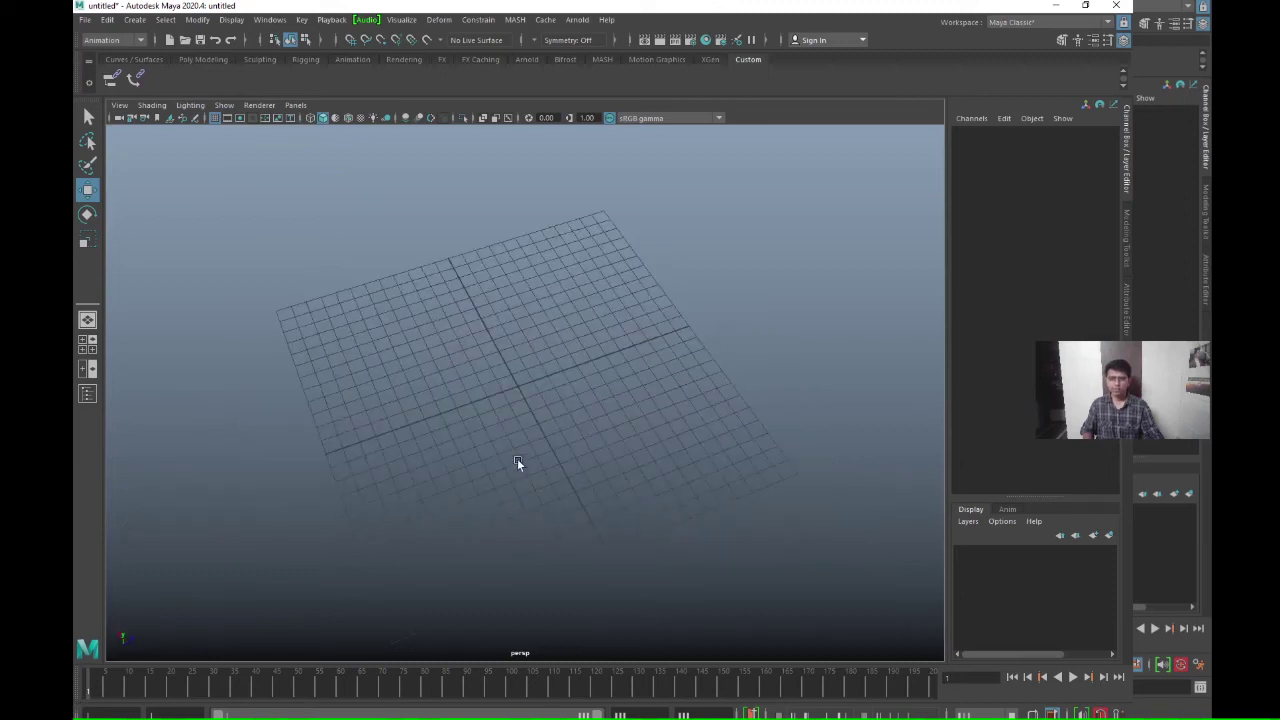
alt+drag(620, 464, 584, 434)
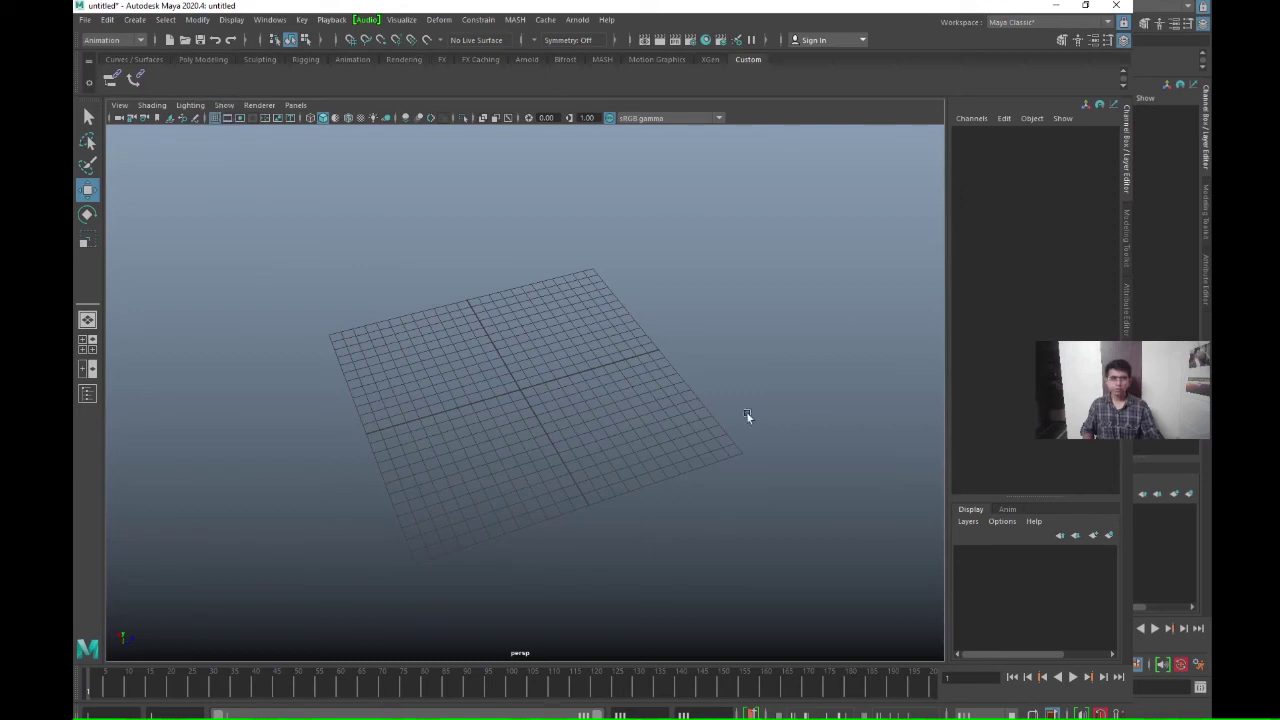
Toggle the perspective viewport's grid off and on, and leave it hidden.
click(216, 118)
click(216, 118)
click(216, 118)
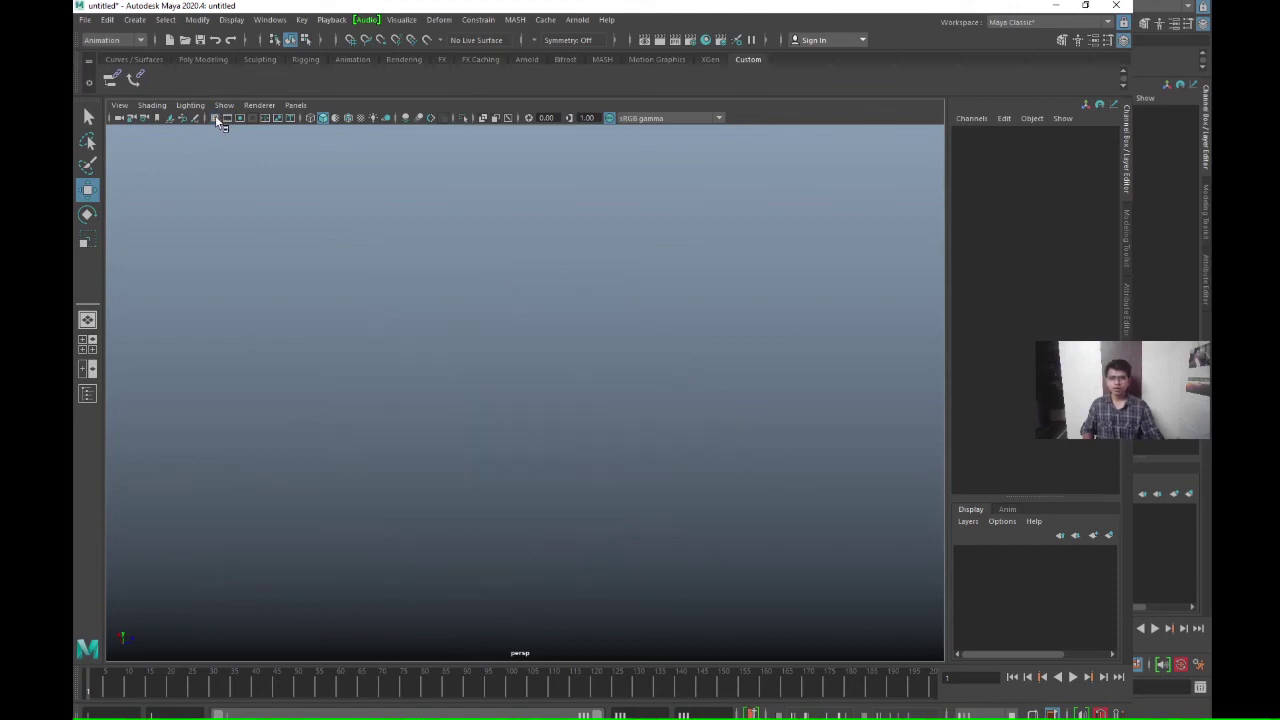
Scrub the timeline back to frame 1, try the range slider, and start and stop playback.
click(107, 690)
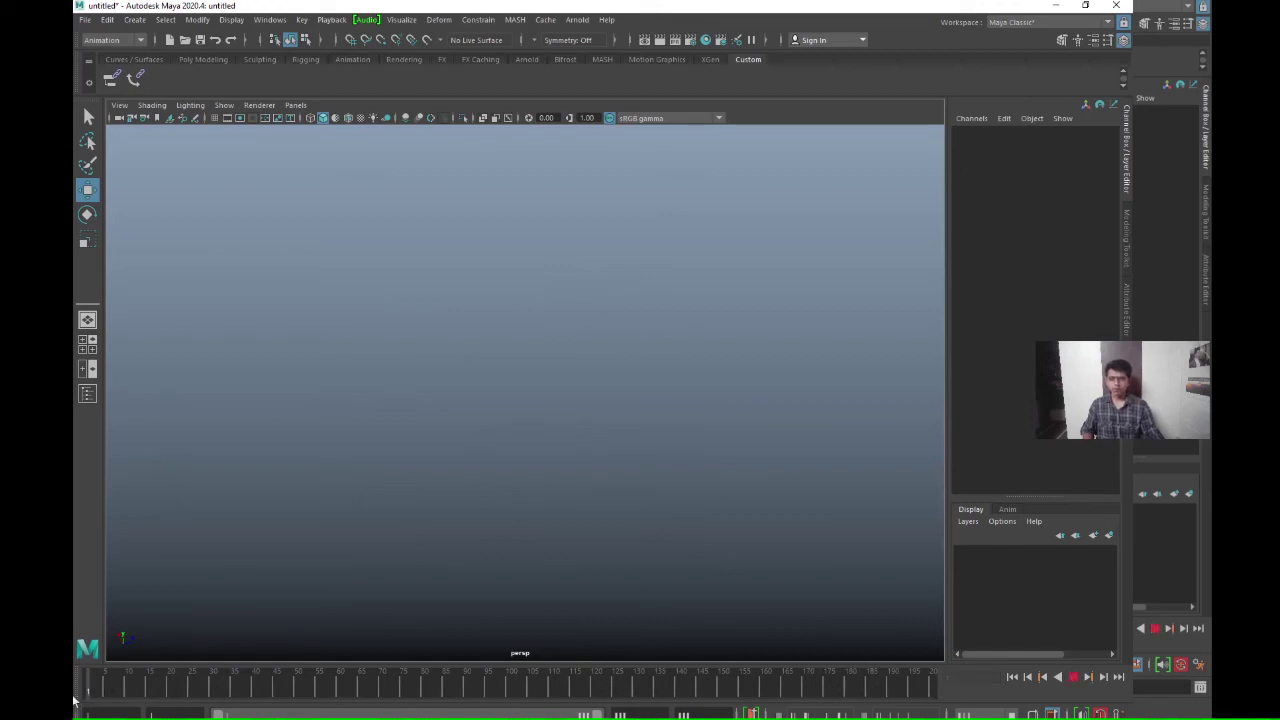
drag(744, 698, 73, 699)
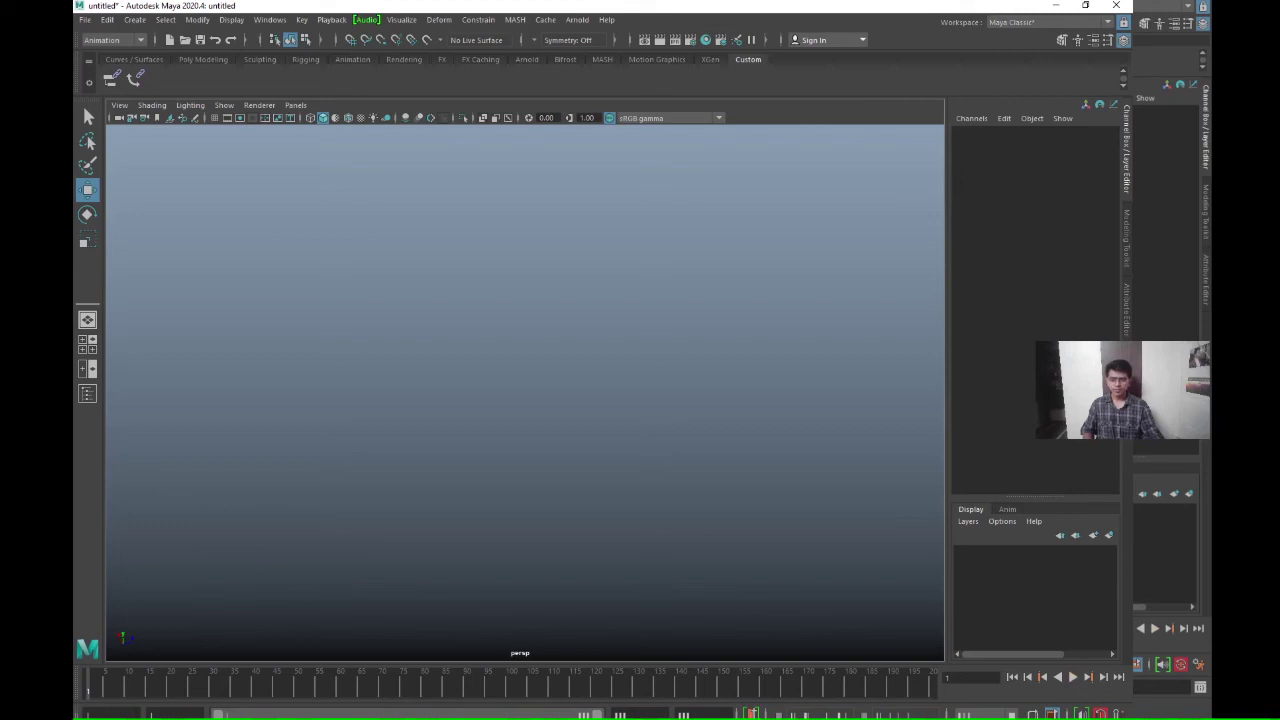
mouse_move(597, 714)
mouse_down()
mouse_move(320, 714)
mouse_move(597, 714)
mouse_up()
key(alt+v)
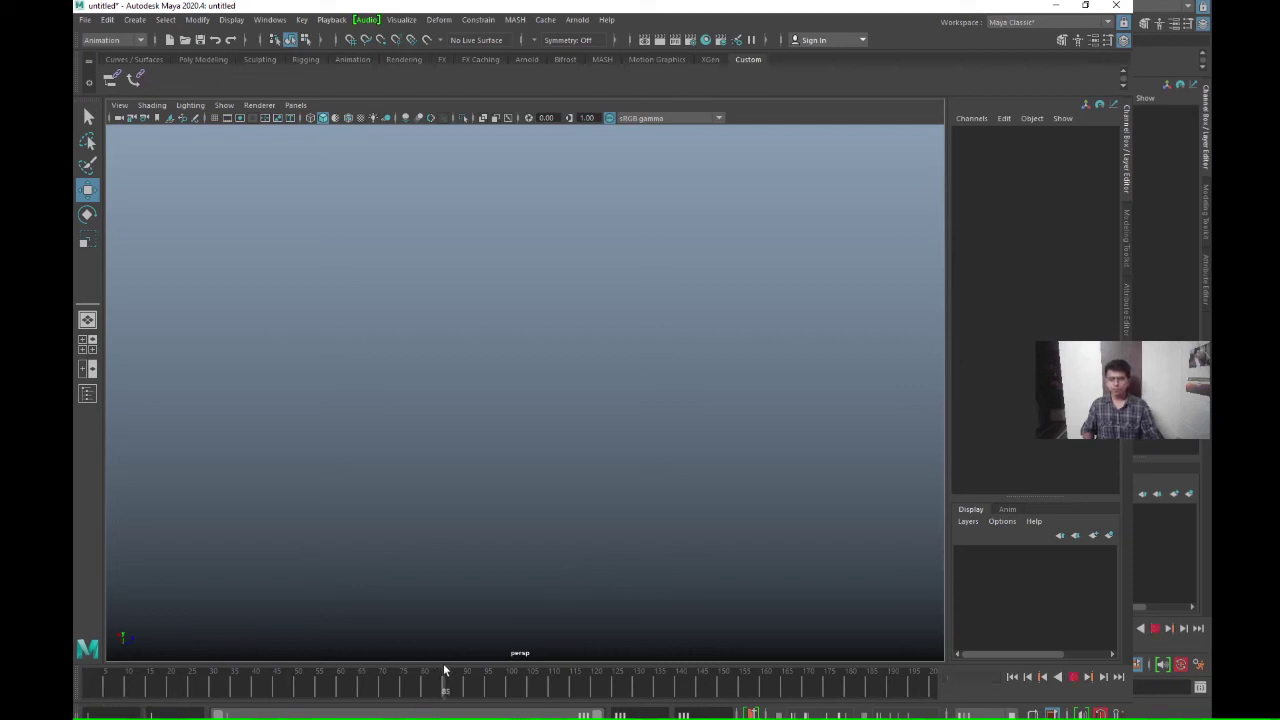
key(alt+v)
Set the playback end to frame 100 and extend the playback range back to frame 200.
double_click(631, 716)
text(100)
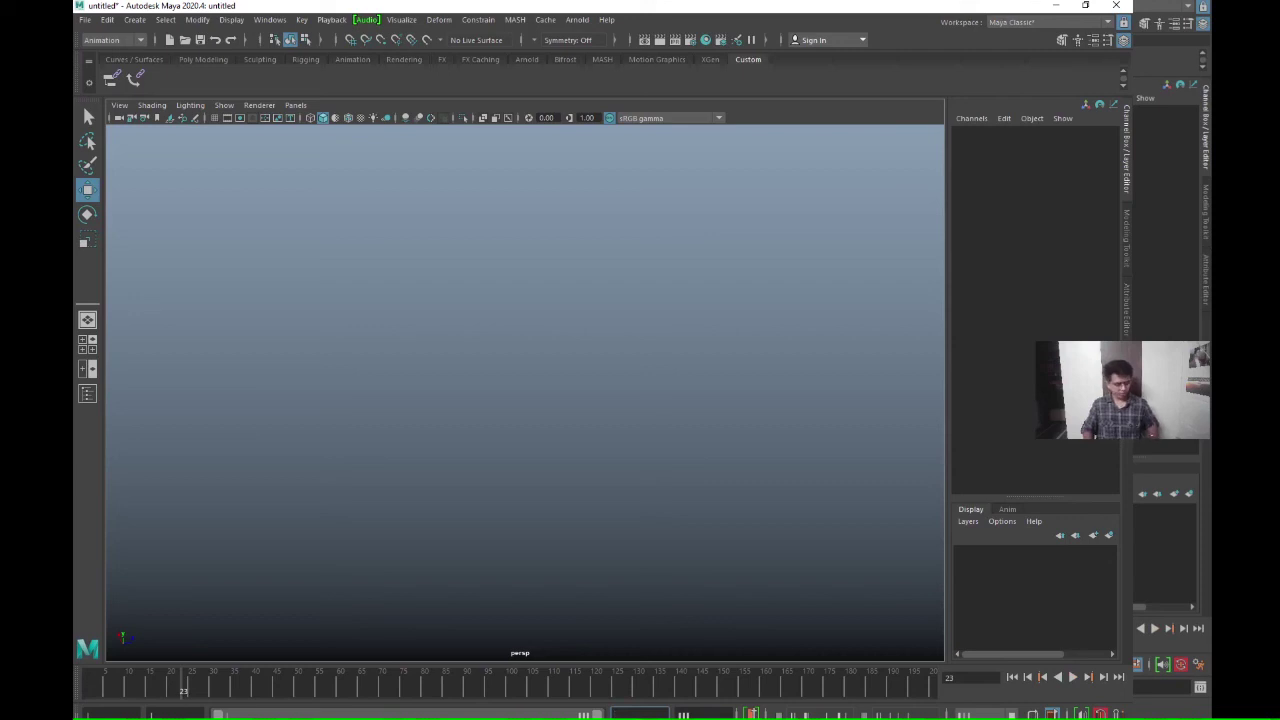
key(Return)
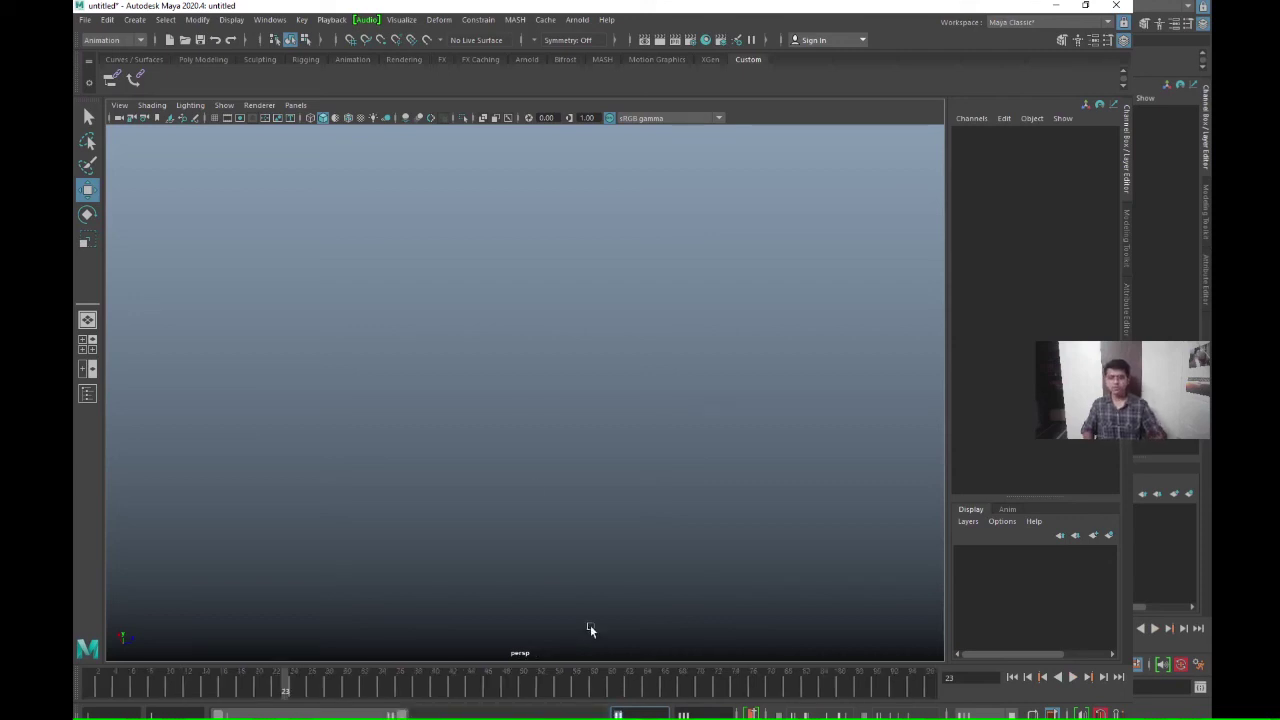
drag(403, 714, 598, 714)
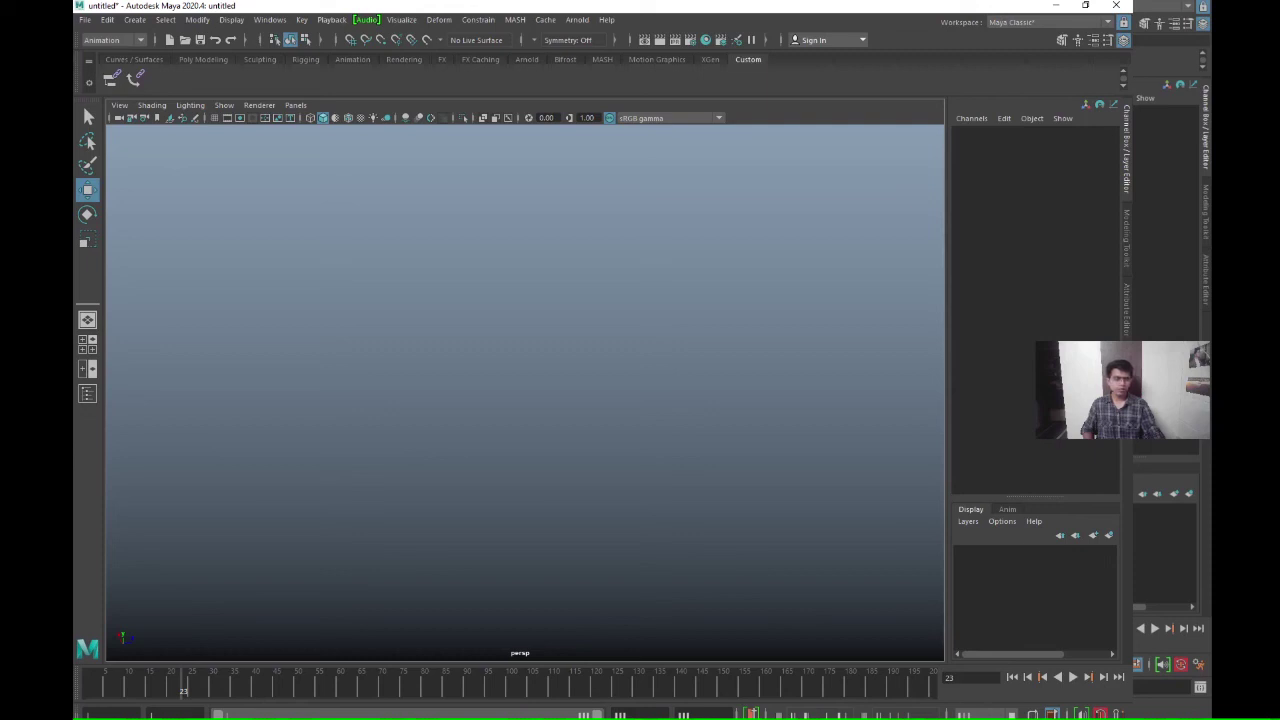
Open the Script Editor, examine its command history and Python input area, and close it.
click(1200, 688)
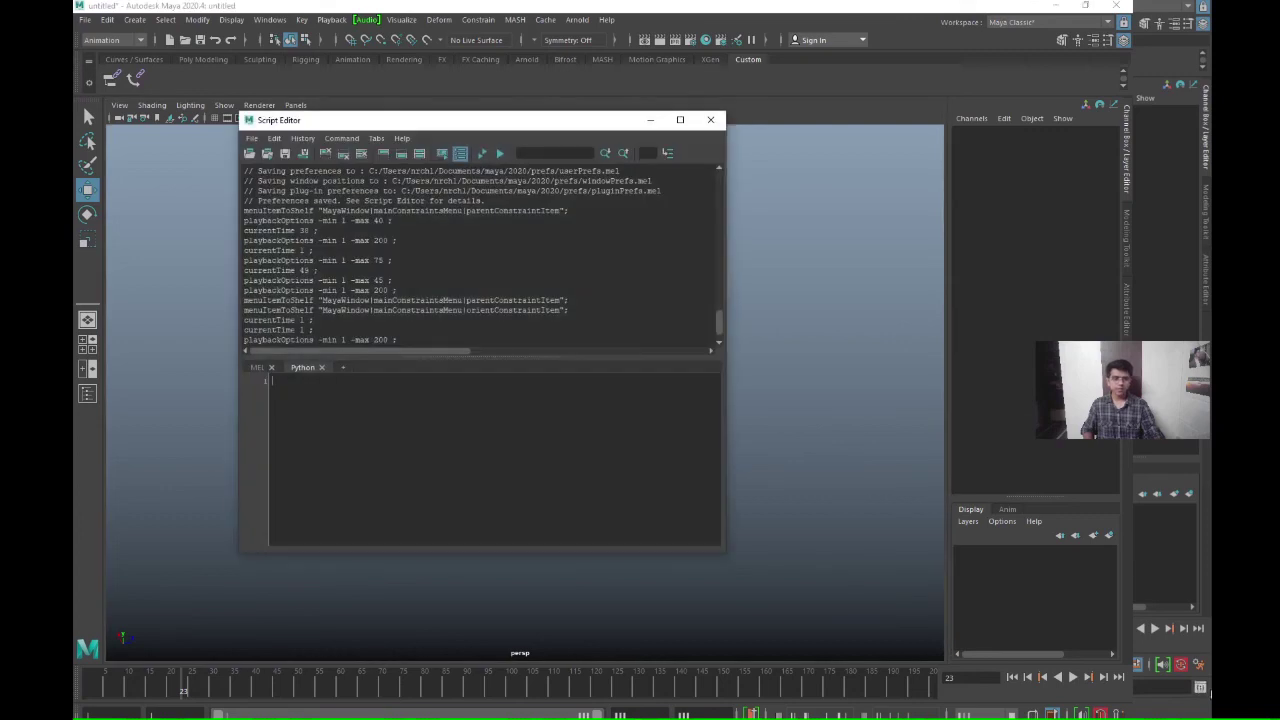
click(449, 481)
click(710, 120)
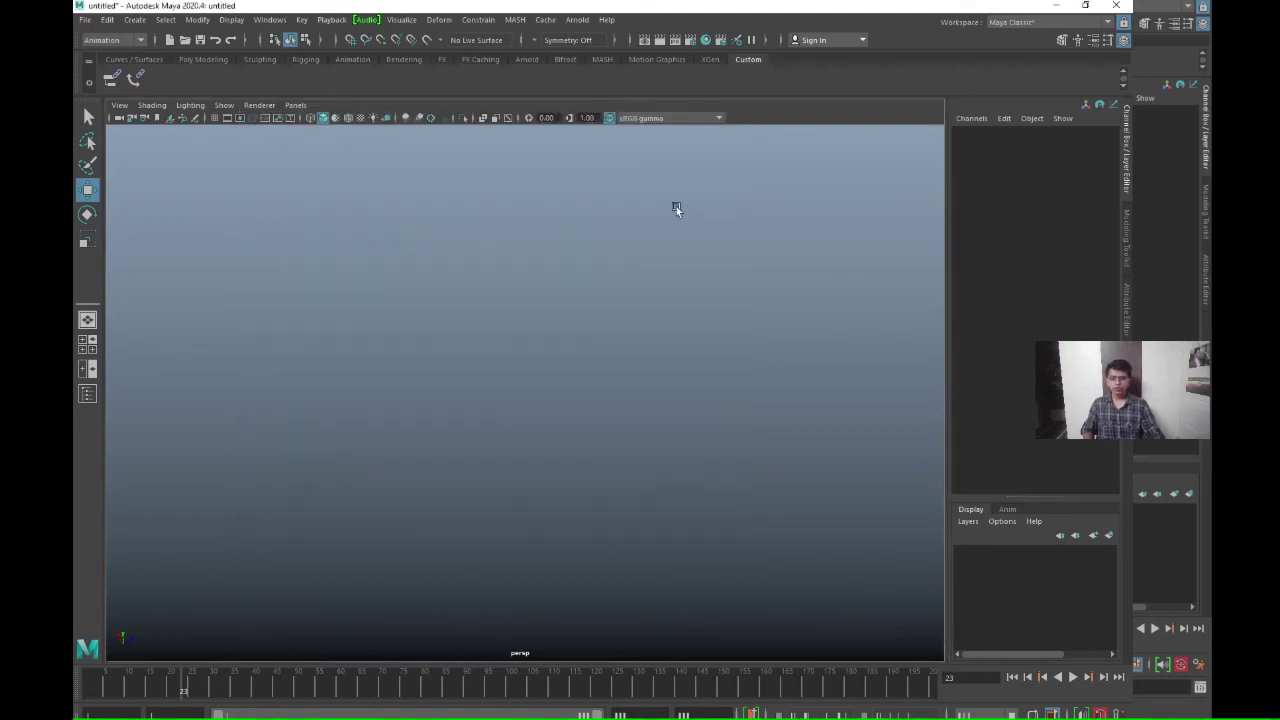